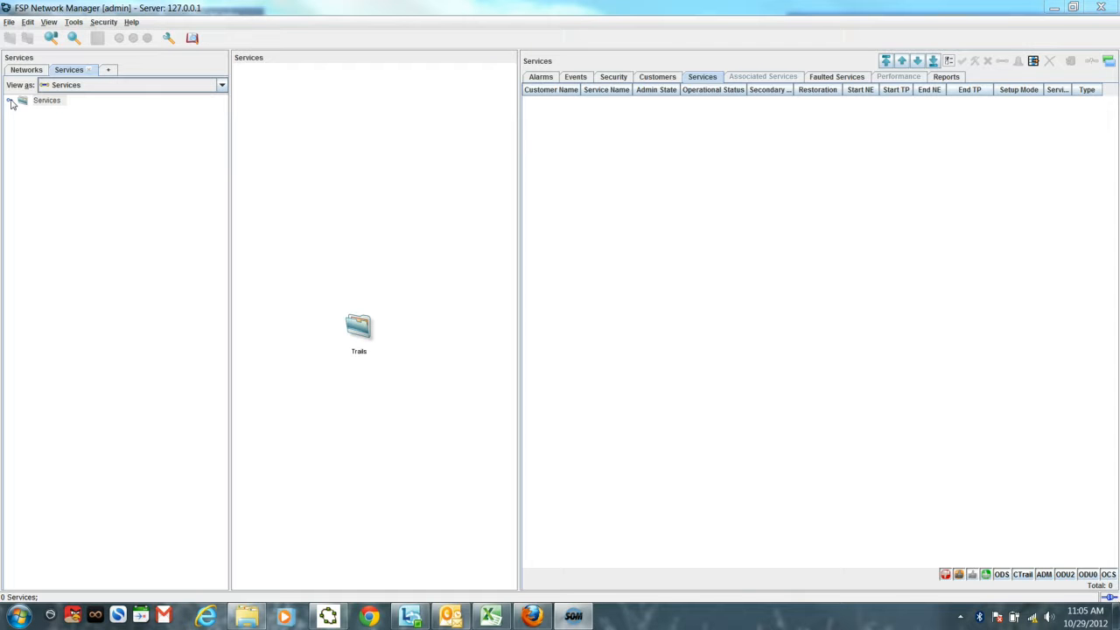
Expand the Services tree down to Trails and check the CTrail, ADM, ODU2 and OCS folders for existing trails.
{"action": "left_click", "coordinate": [11, 101]}
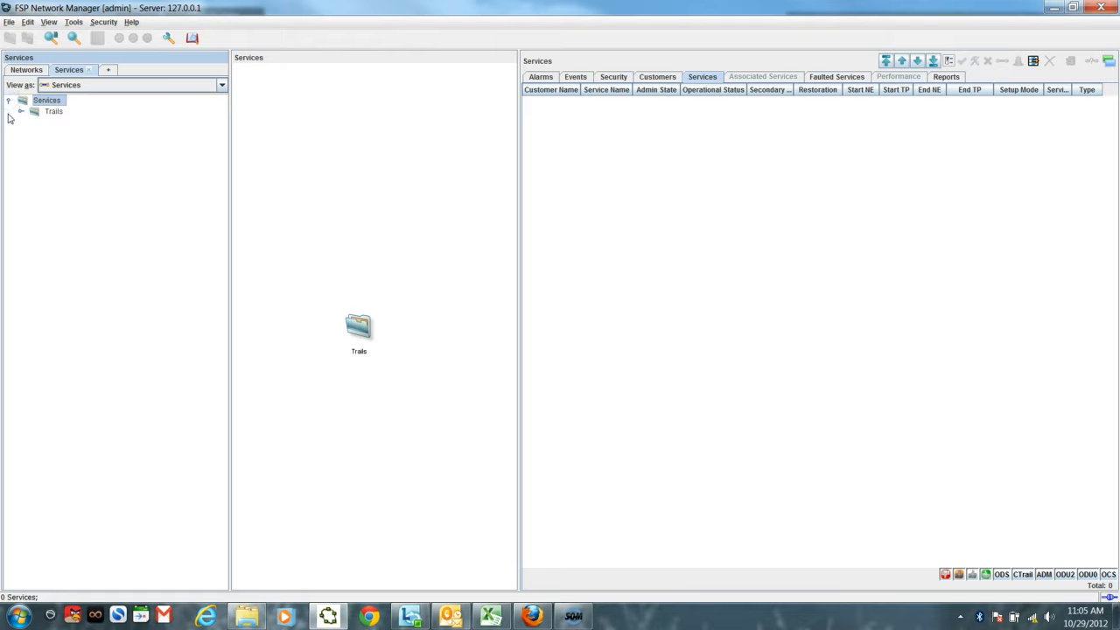
{"action": "left_click", "coordinate": [20, 115]}
{"action": "left_click", "coordinate": [20, 112]}
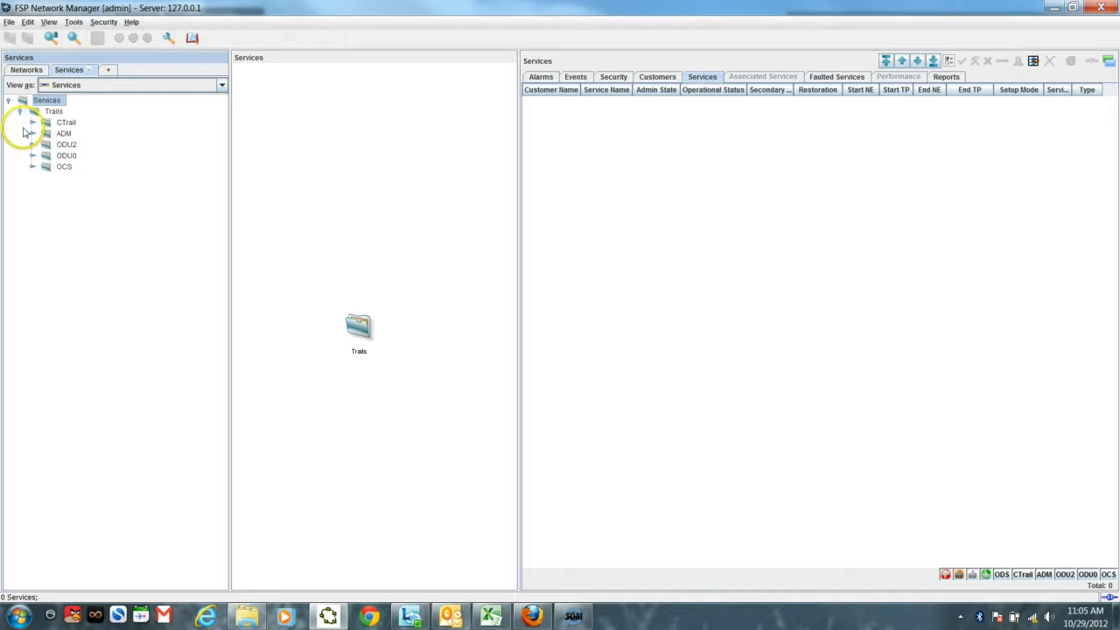
{"action": "left_click", "coordinate": [32, 124]}
{"action": "left_click", "coordinate": [33, 134]}
{"action": "left_click", "coordinate": [34, 145]}
{"action": "left_click", "coordinate": [32, 166]}
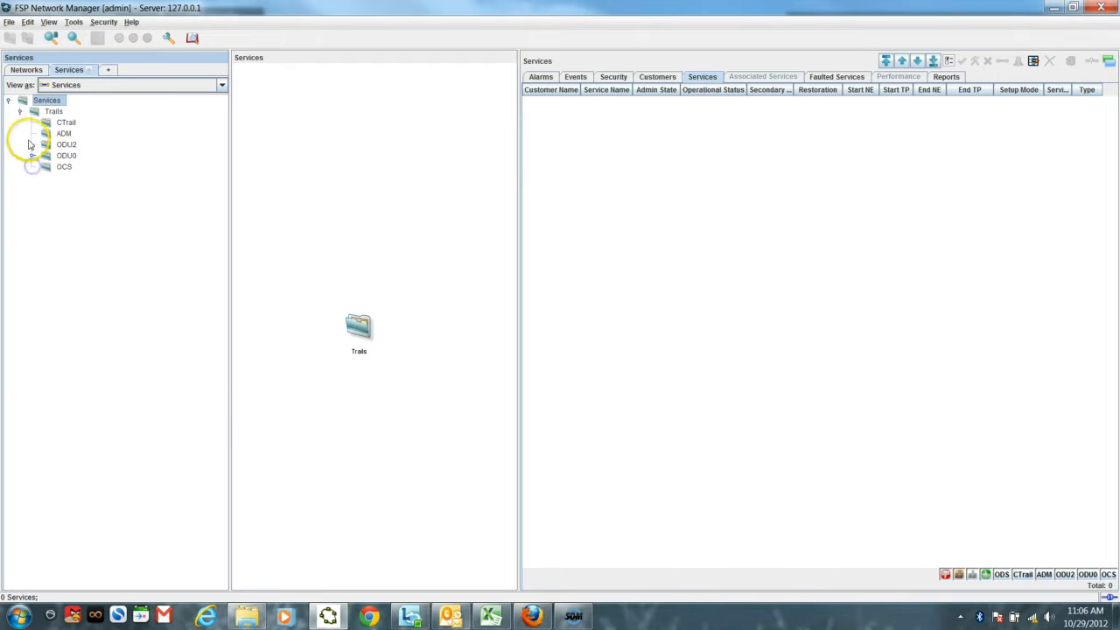
View the network topology, return to the services view, check the ODU0 and Trails folders, and collapse Trails.
{"action": "left_click", "coordinate": [33, 70]}
{"action": "left_click", "coordinate": [61, 71]}
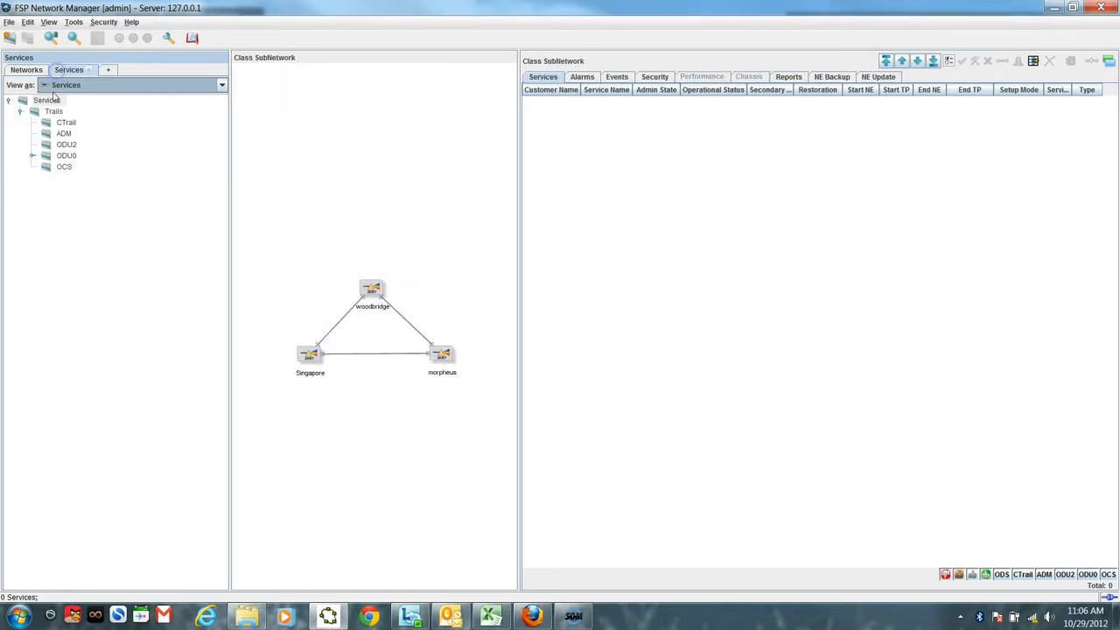
{"action": "left_click", "coordinate": [32, 155]}
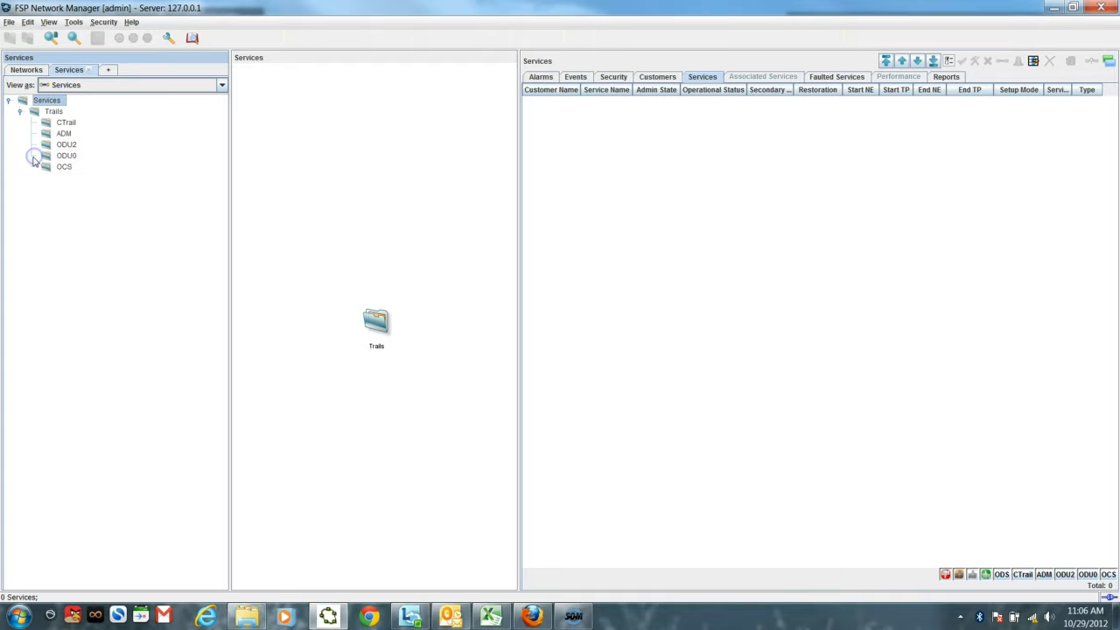
{"action": "left_click", "coordinate": [45, 114]}
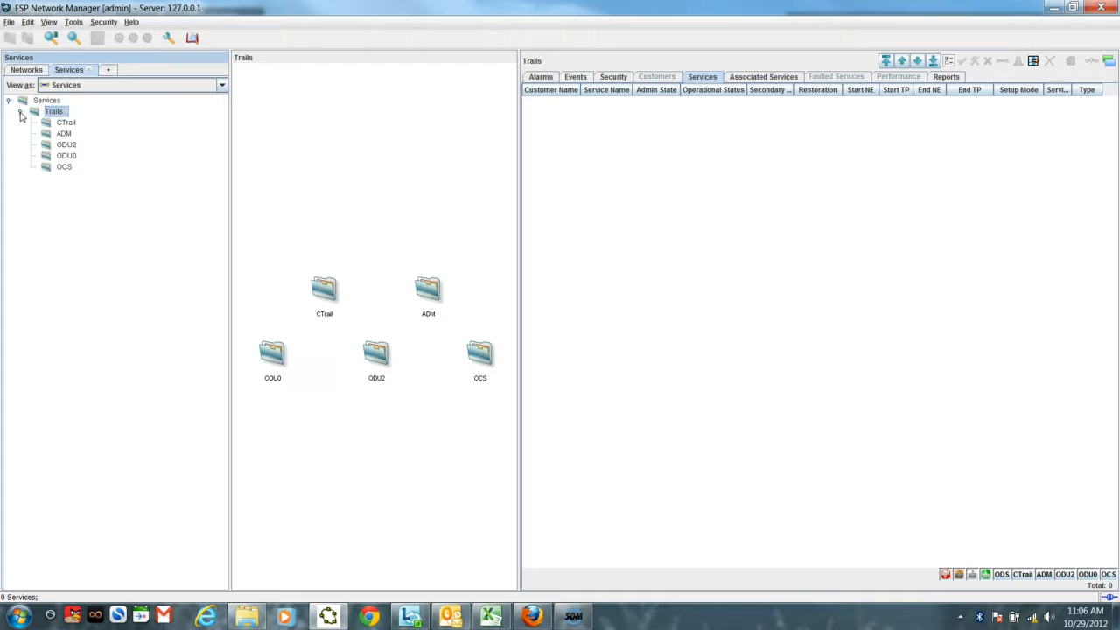
{"action": "left_click", "coordinate": [21, 112]}
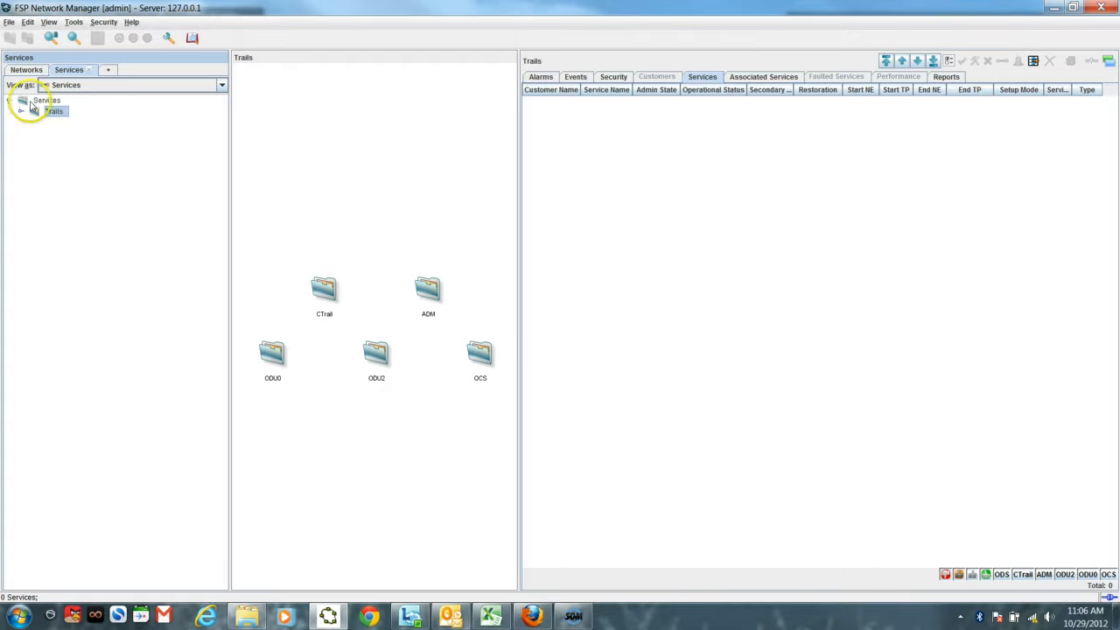
Create a new customer named Tester under Services, filling in the primary contact's full name.
{"action": "left_click", "coordinate": [36, 103]}
{"action": "right_click", "coordinate": [37, 101]}
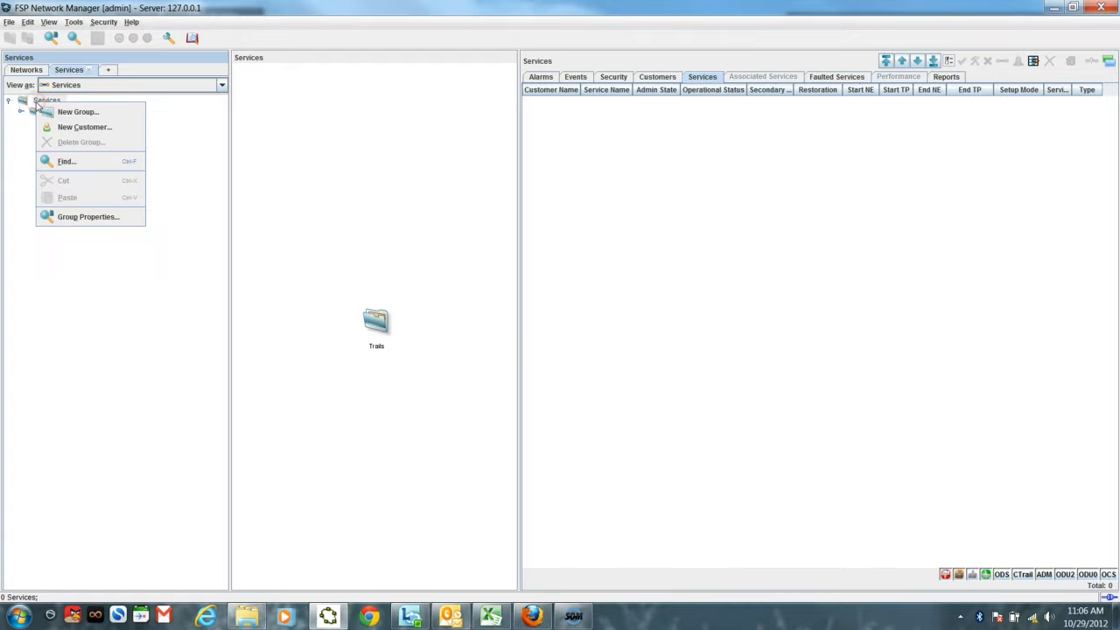
{"action": "left_click", "coordinate": [56, 128]}
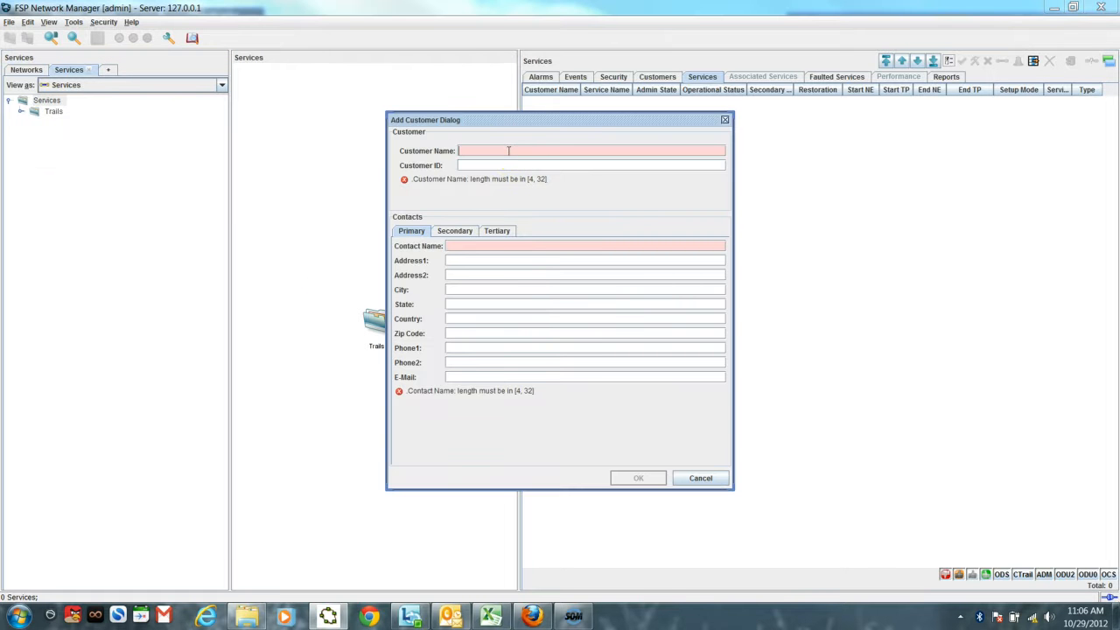
{"action": "type", "text": "Test"}
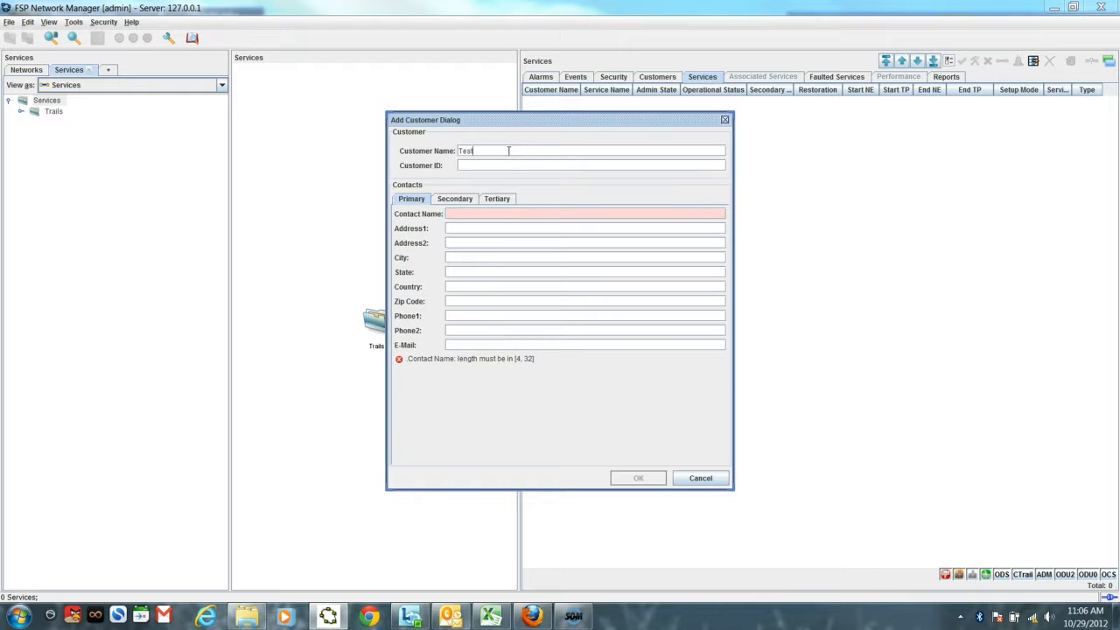
{"action": "type", "text": "er"}
{"action": "left_click", "coordinate": [491, 216]}
{"action": "type", "text": "Joe Test"}
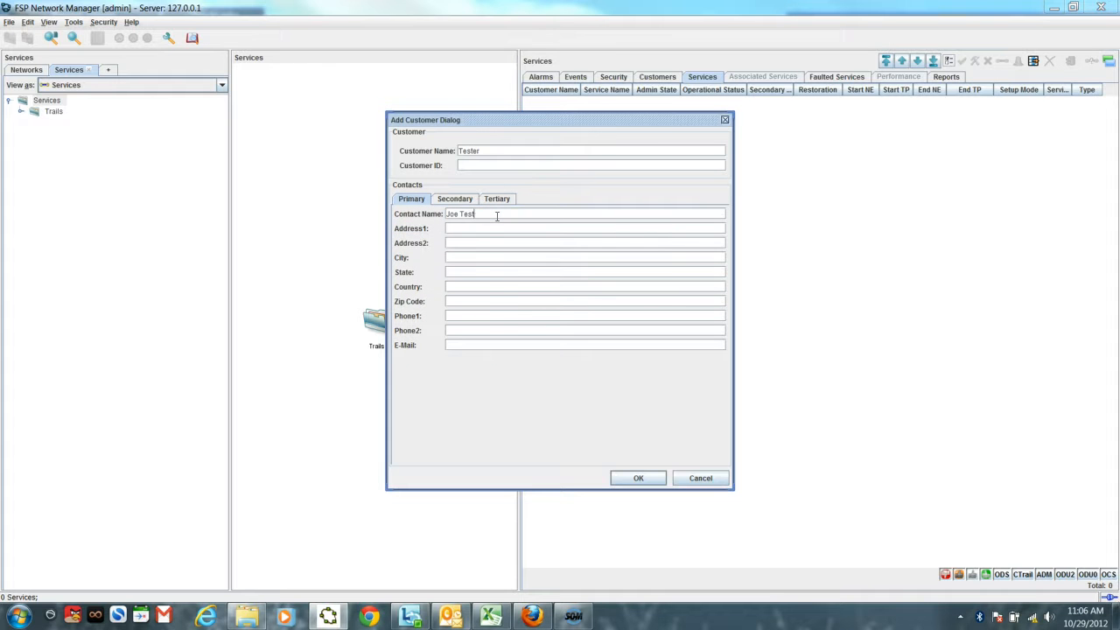
{"action": "type", "text": "er"}
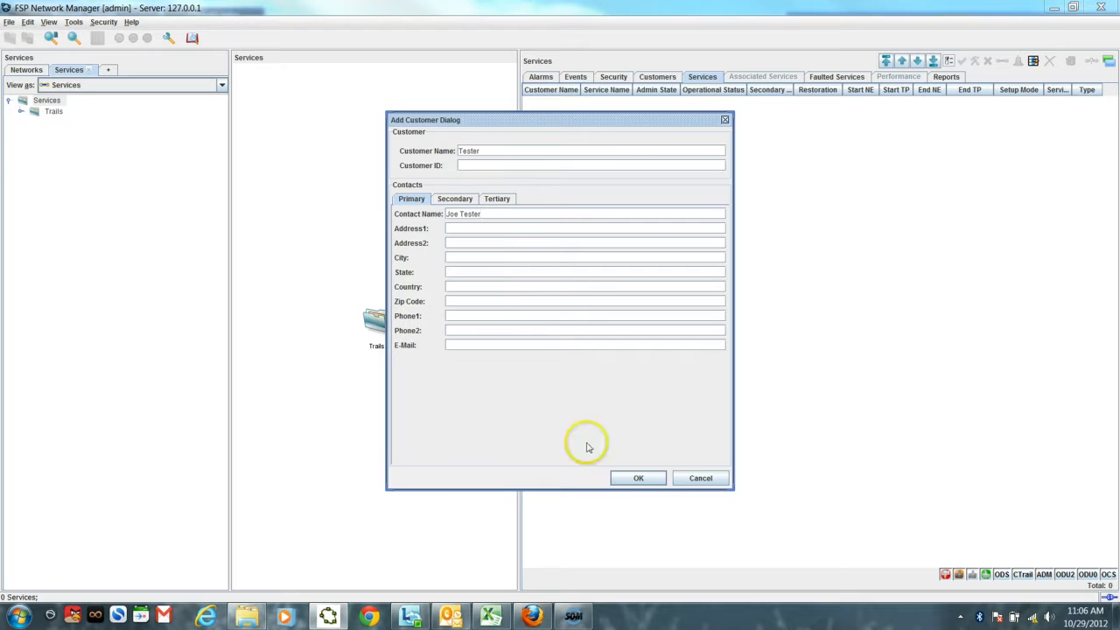
{"action": "left_click", "coordinate": [636, 479]}
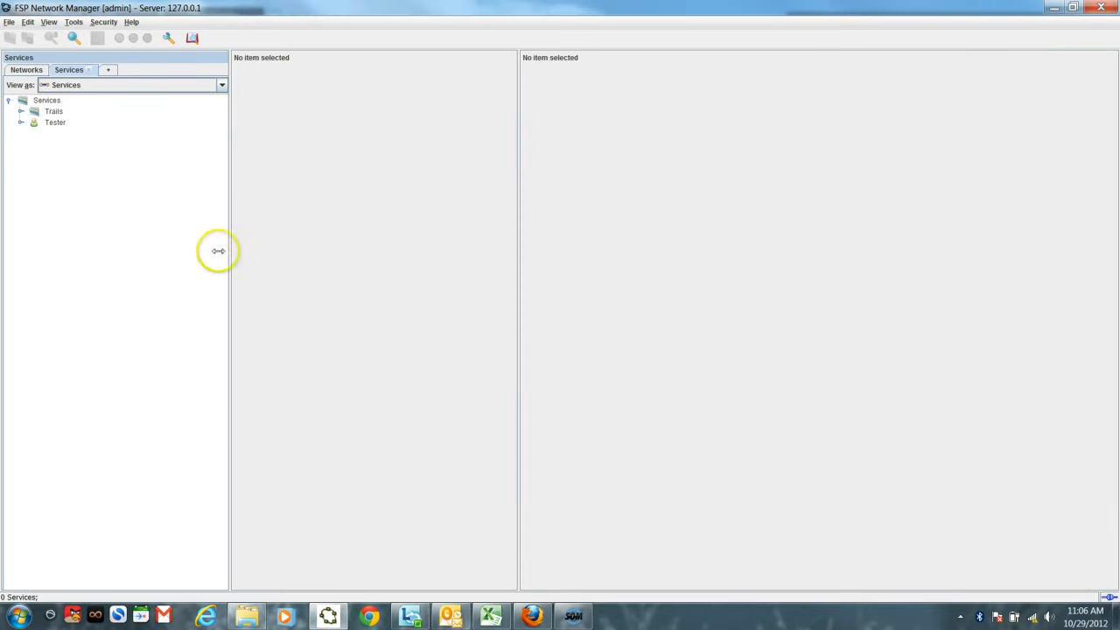
Start a new service for the Tester customer, name it Track Service, and proceed to the node selection page.
{"action": "left_click", "coordinate": [56, 123]}
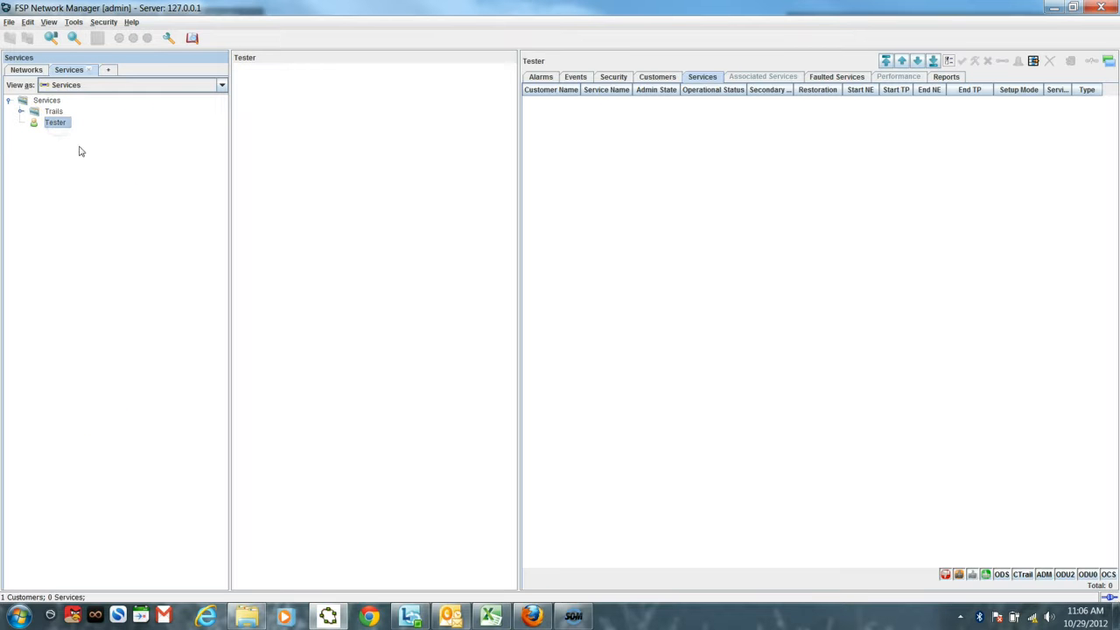
{"action": "left_click", "coordinate": [61, 126]}
{"action": "left_click", "coordinate": [63, 126]}
{"action": "right_click", "coordinate": [64, 125]}
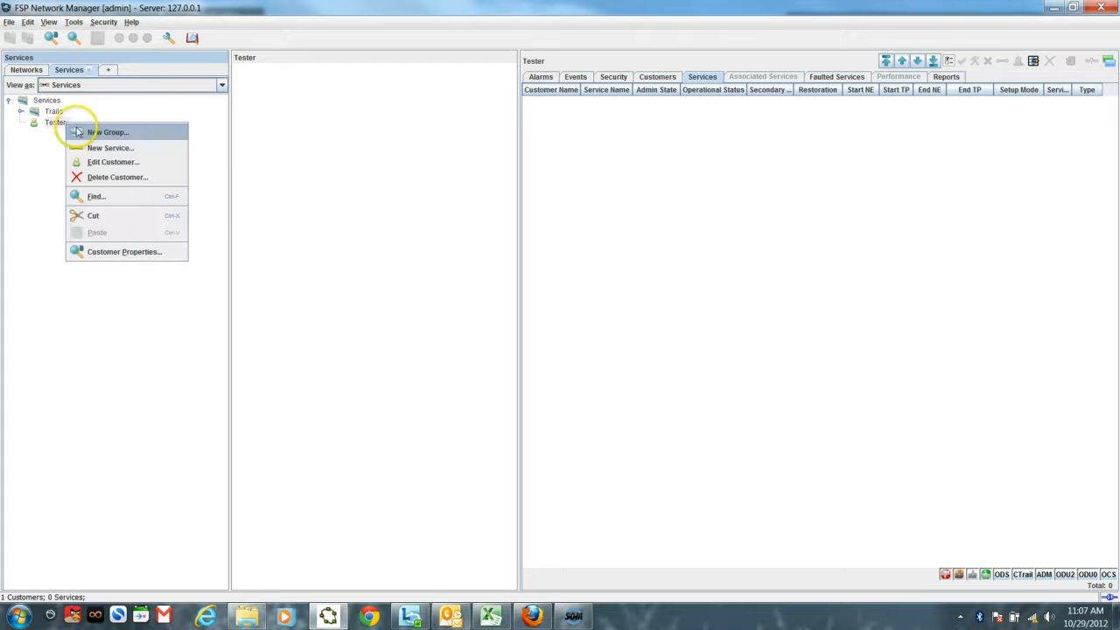
{"action": "left_click", "coordinate": [92, 148]}
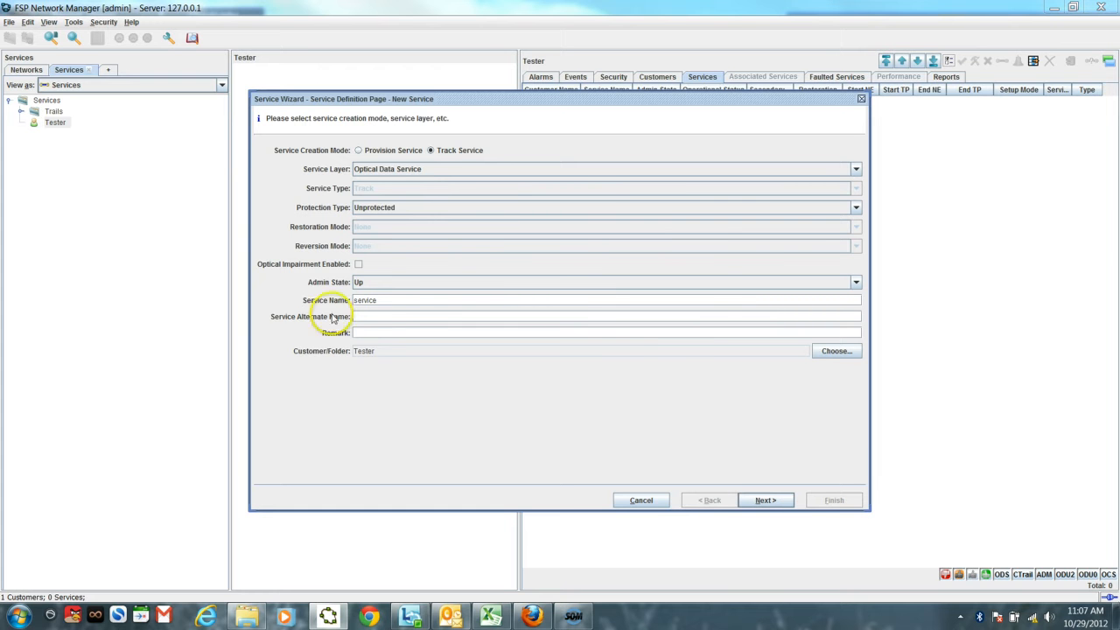
{"action": "double_click", "coordinate": [397, 297]}
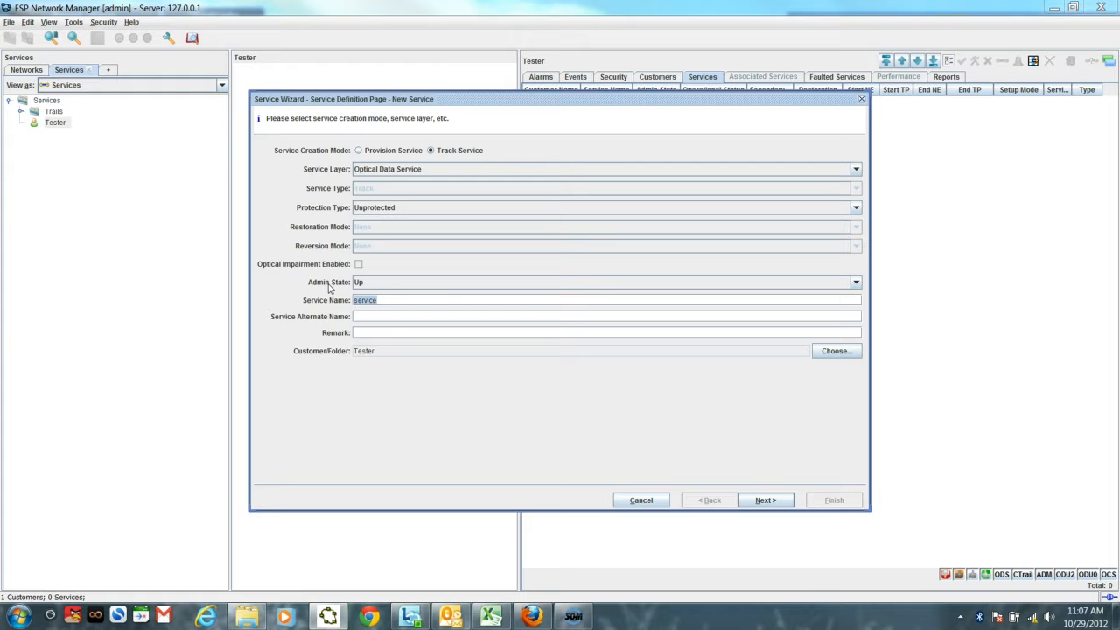
{"action": "type", "text": "Track Service"}
{"action": "left_click", "coordinate": [765, 501]}
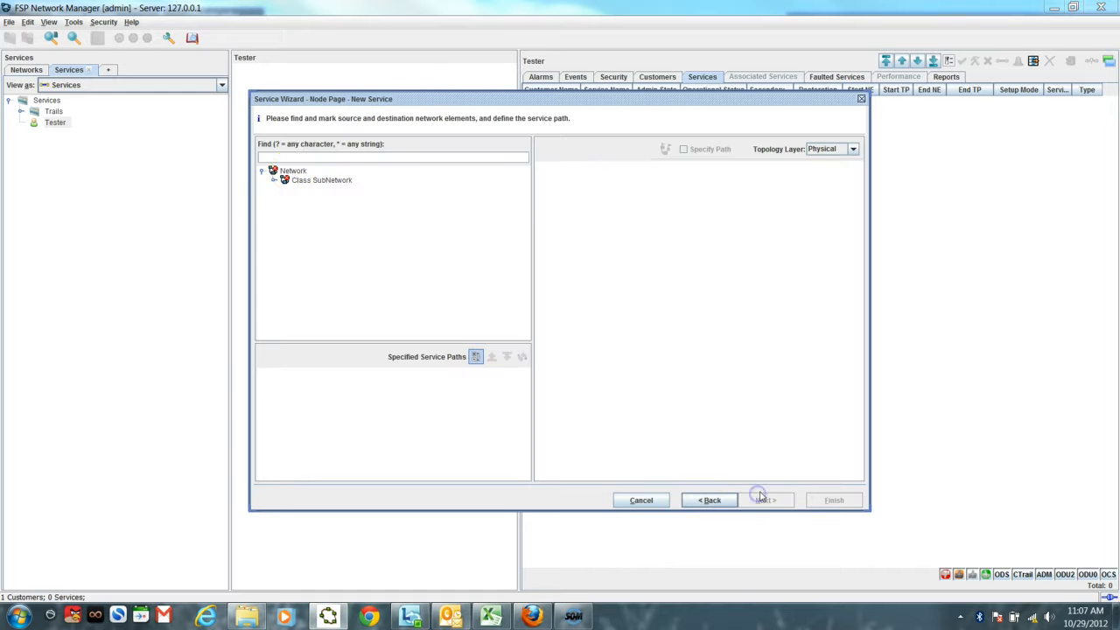
Display the Class SubNetwork topology with more room for the map and mark Singapore as the service source.
{"action": "left_click", "coordinate": [274, 179]}
{"action": "left_click", "coordinate": [302, 180]}
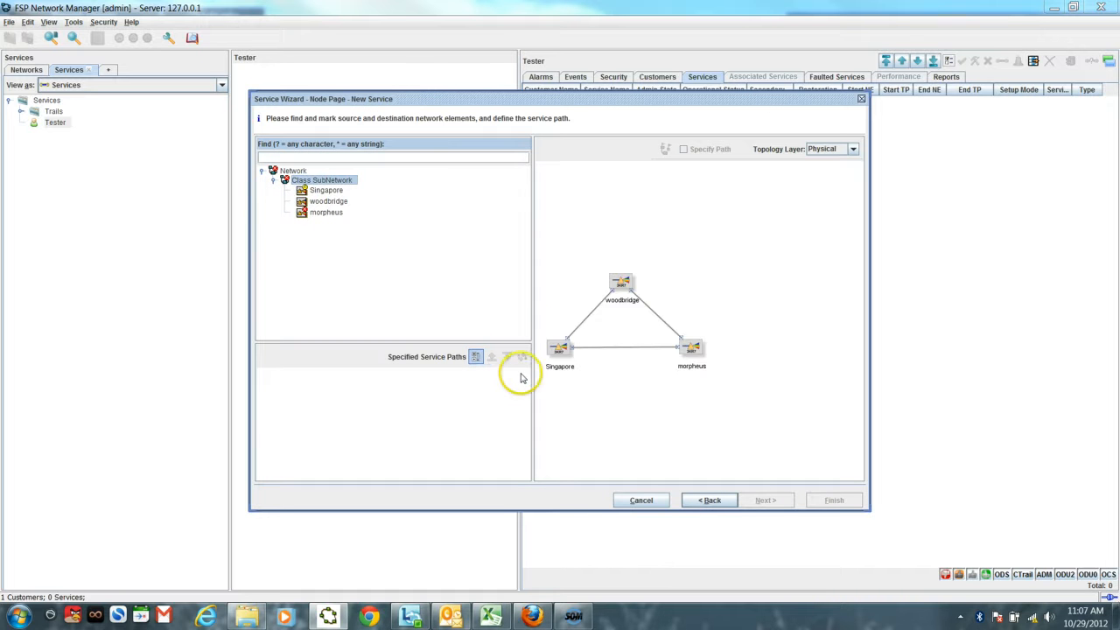
{"action": "left_click_drag", "start_coordinate": [531, 368], "coordinate": [484, 370]}
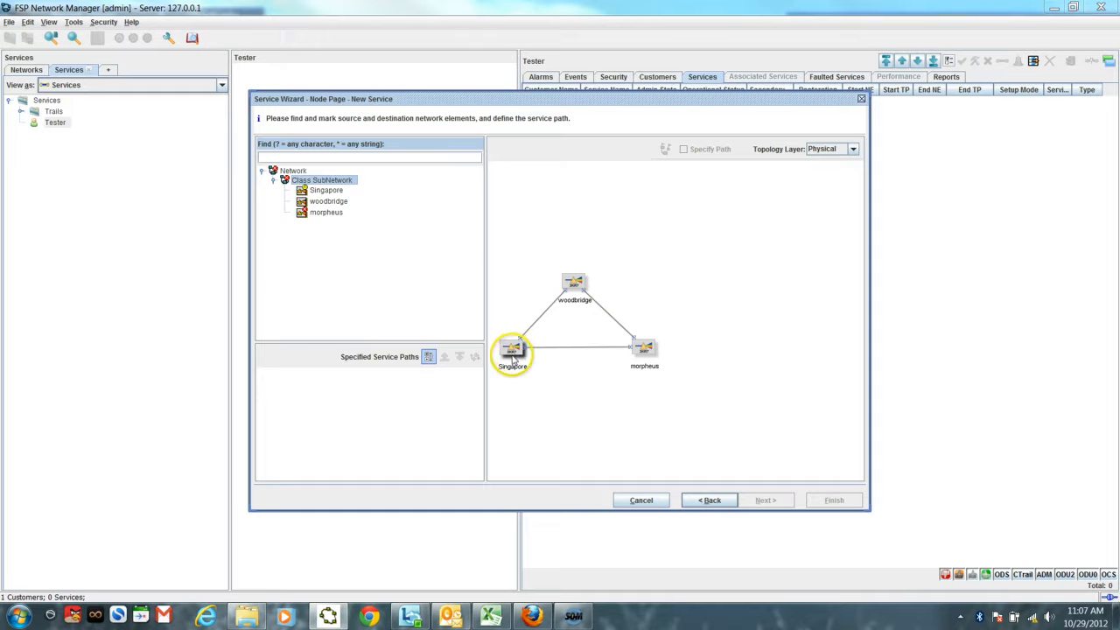
{"action": "left_click", "coordinate": [514, 355]}
{"action": "right_click", "coordinate": [514, 353]}
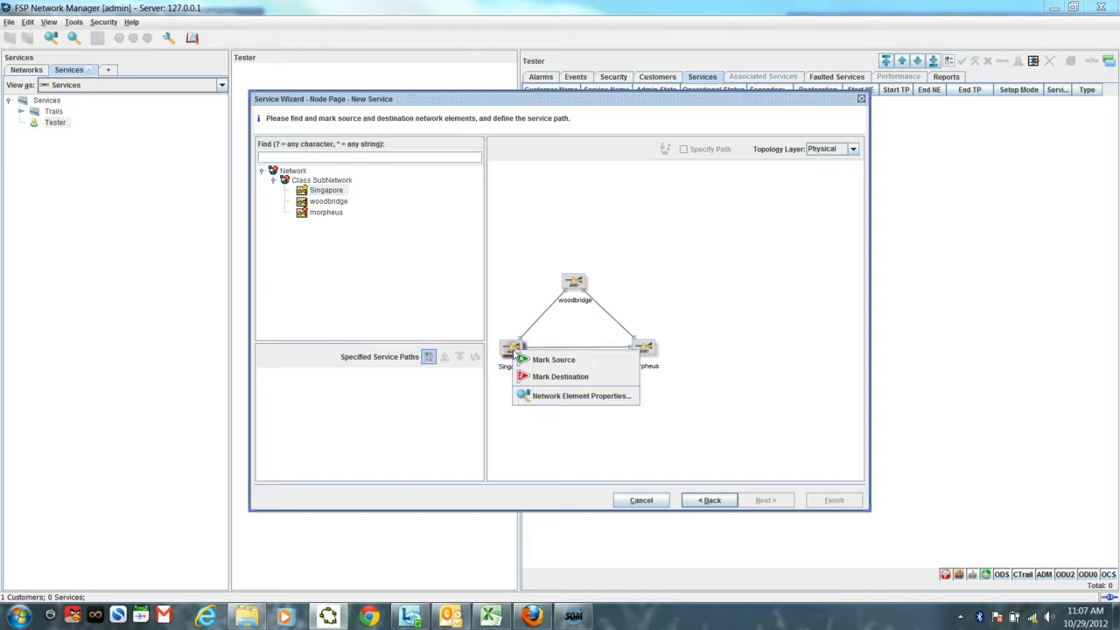
{"action": "left_click", "coordinate": [535, 358]}
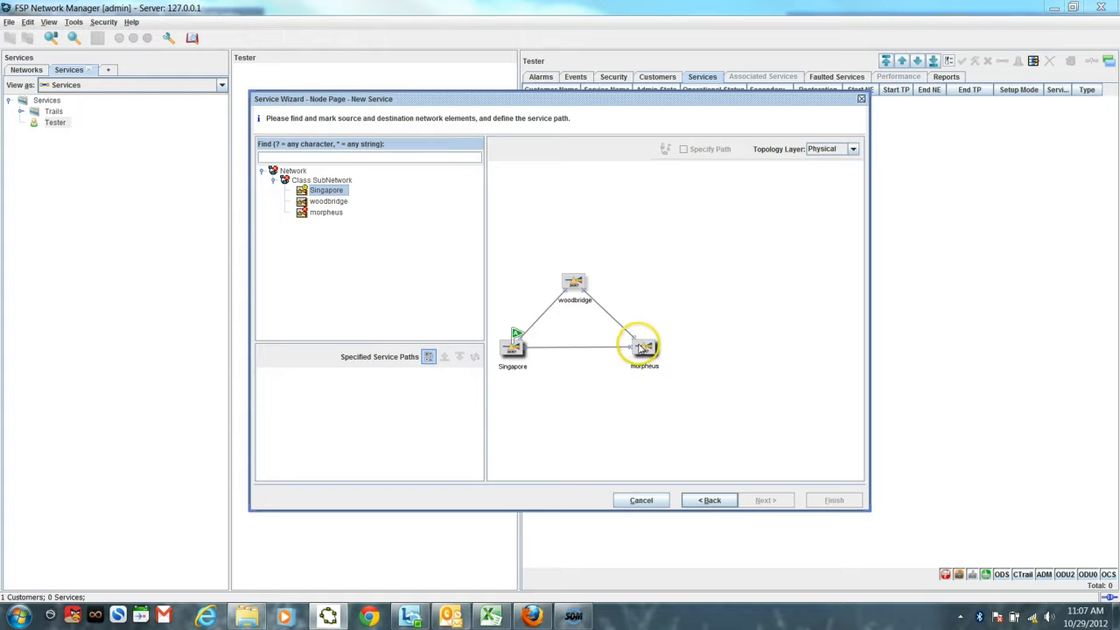
Mark morpheus as the service source and try to mark a path on the Singapore–woodbridge link.
{"action": "left_click", "coordinate": [643, 347]}
{"action": "right_click", "coordinate": [644, 347]}
{"action": "left_click", "coordinate": [652, 357]}
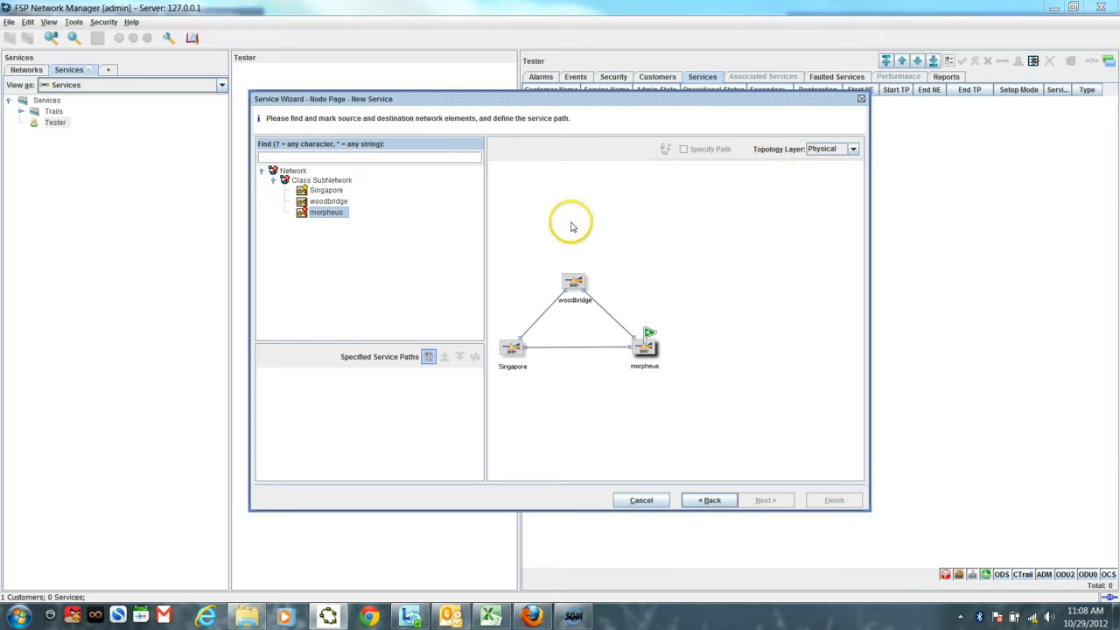
{"action": "left_click", "coordinate": [538, 315]}
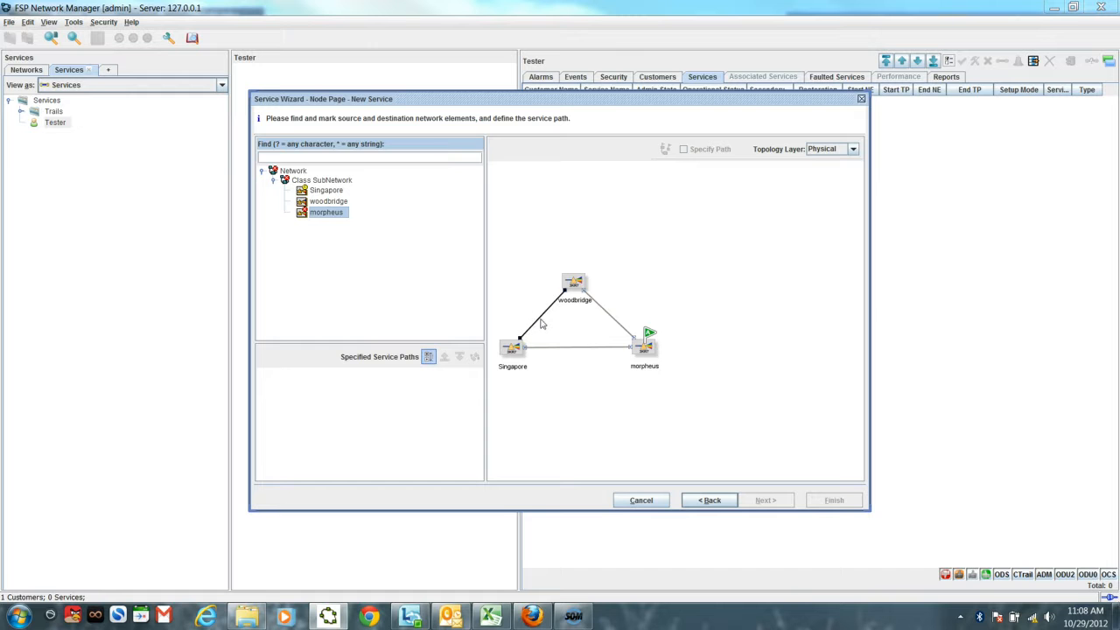
{"action": "right_click", "coordinate": [541, 318]}
{"action": "left_click", "coordinate": [595, 243]}
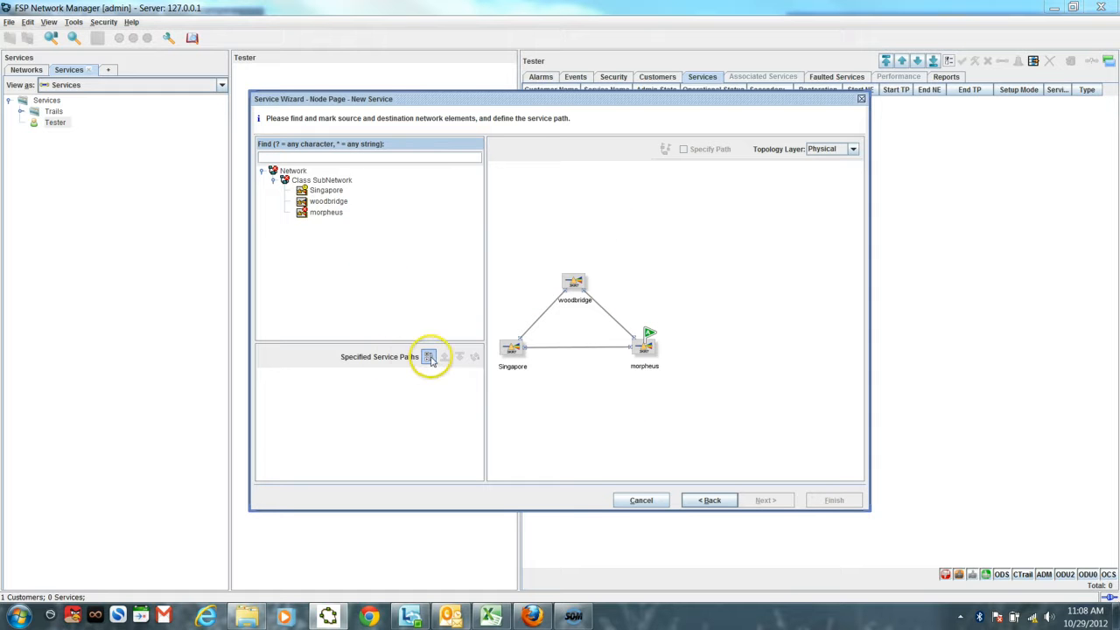
Set Singapore as the service source again and mark morpheus as the destination.
{"action": "left_click", "coordinate": [512, 350]}
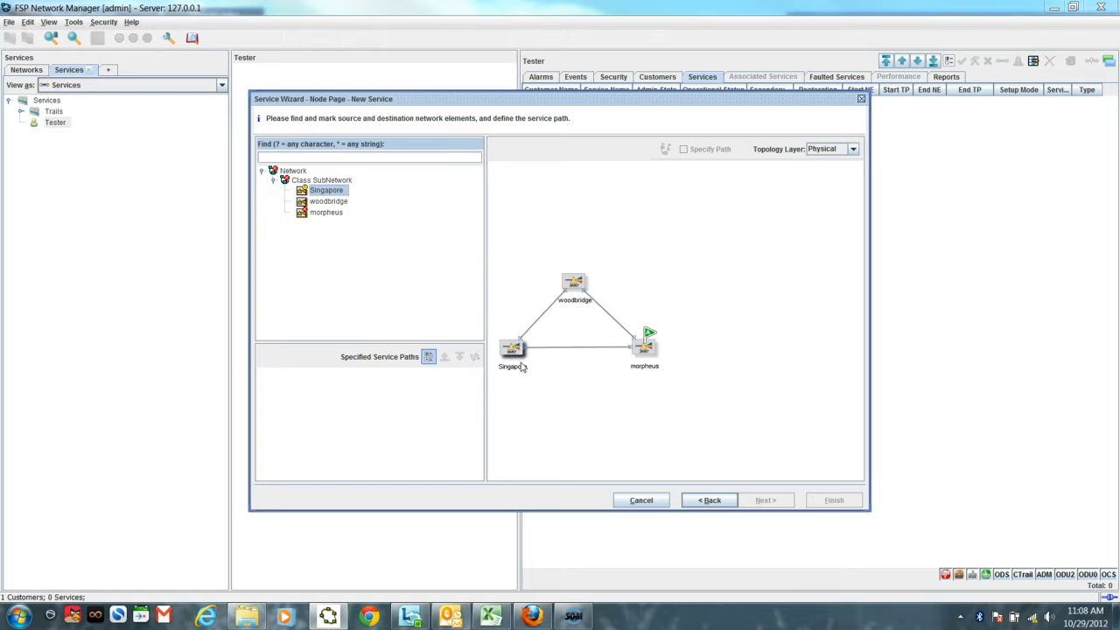
{"action": "left_click", "coordinate": [512, 348]}
{"action": "right_click", "coordinate": [512, 348]}
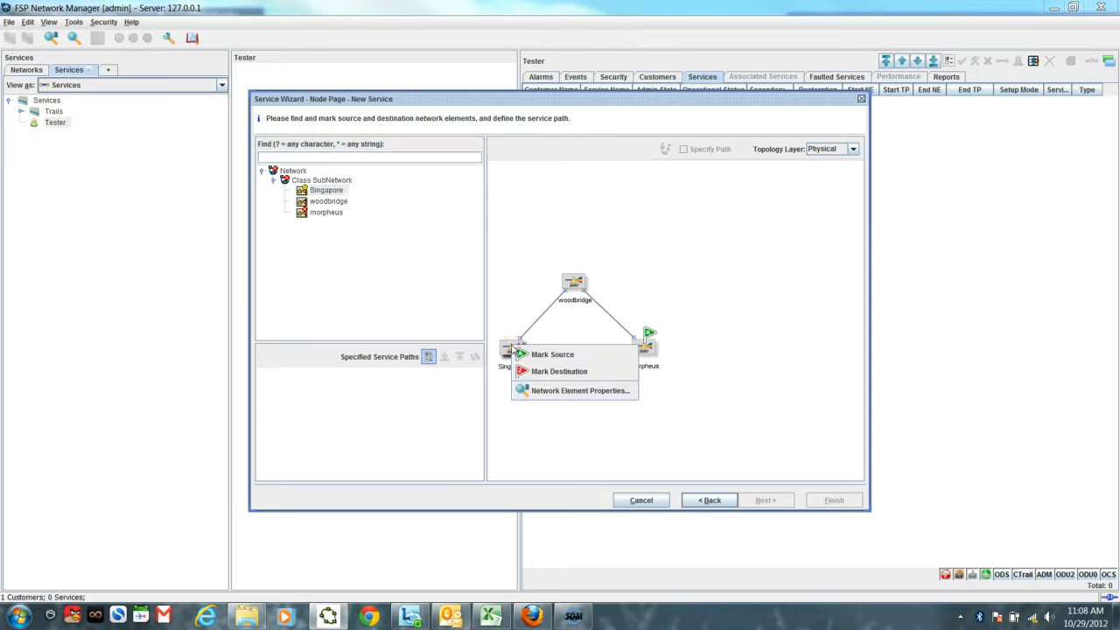
{"action": "left_click", "coordinate": [526, 353]}
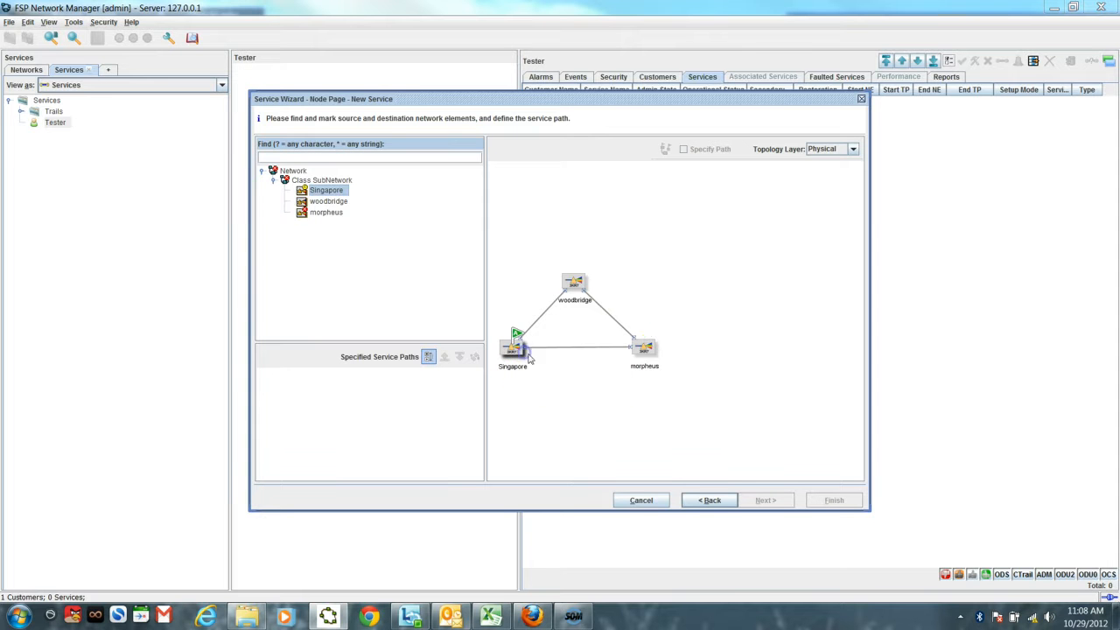
{"action": "left_click", "coordinate": [647, 348]}
{"action": "left_click", "coordinate": [646, 352]}
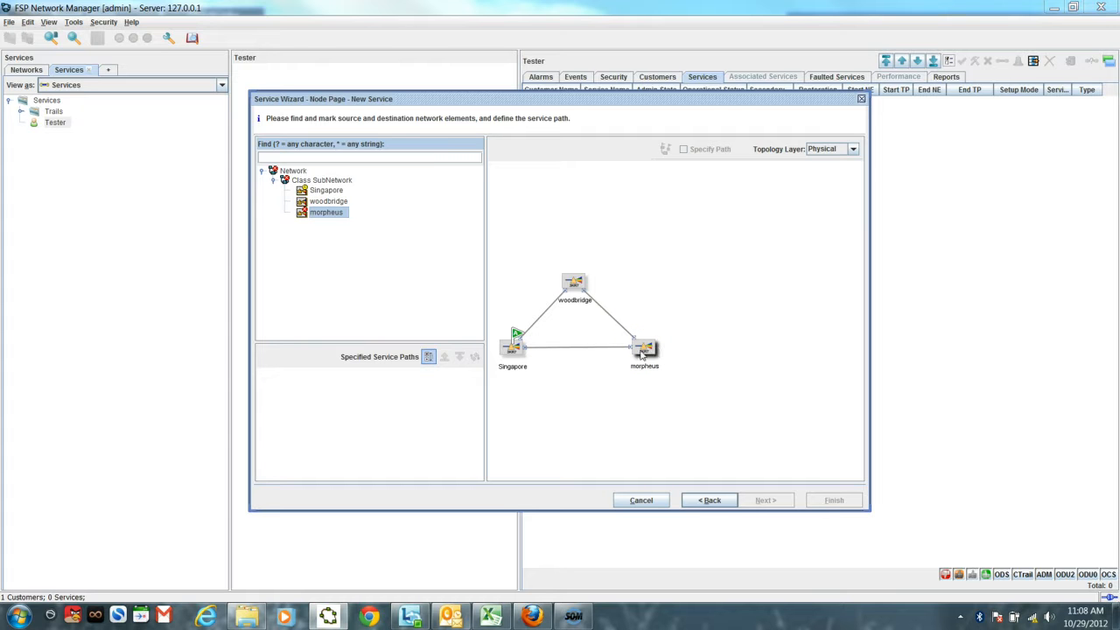
{"action": "right_click", "coordinate": [642, 352]}
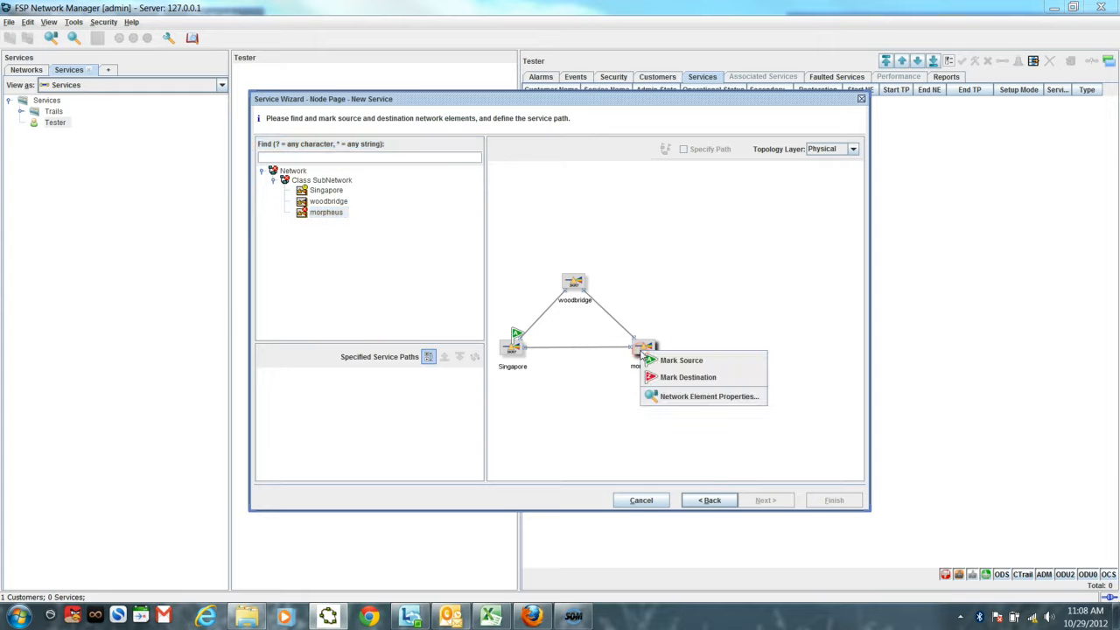
{"action": "left_click", "coordinate": [665, 376]}
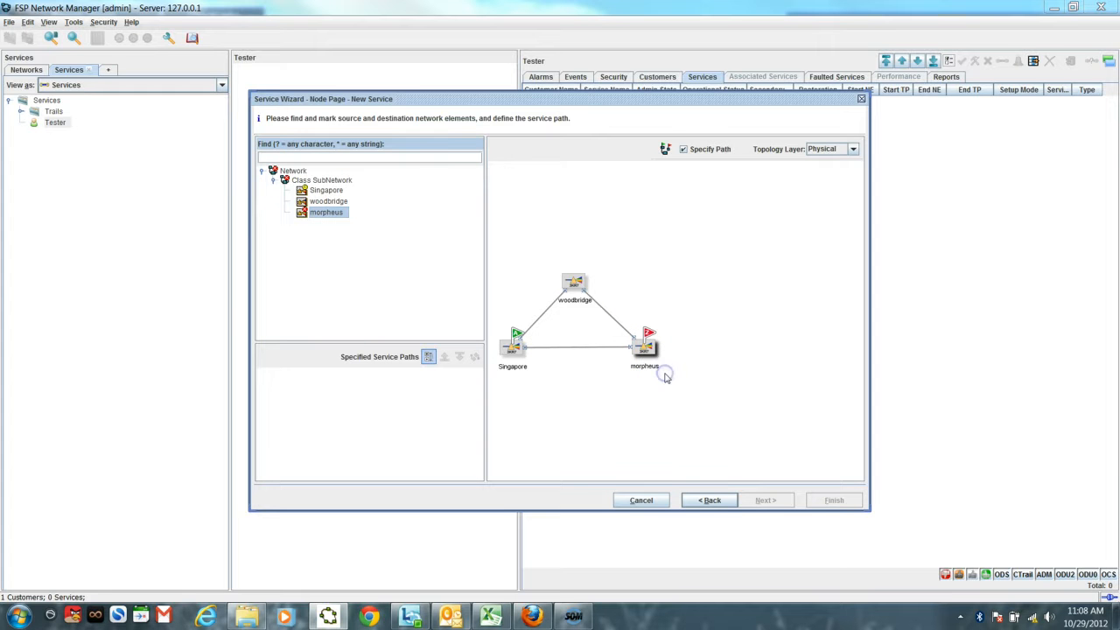
Mark the link between Singapore and woodbridge as part of the working path.
{"action": "left_click", "coordinate": [534, 321]}
{"action": "right_click", "coordinate": [540, 324]}
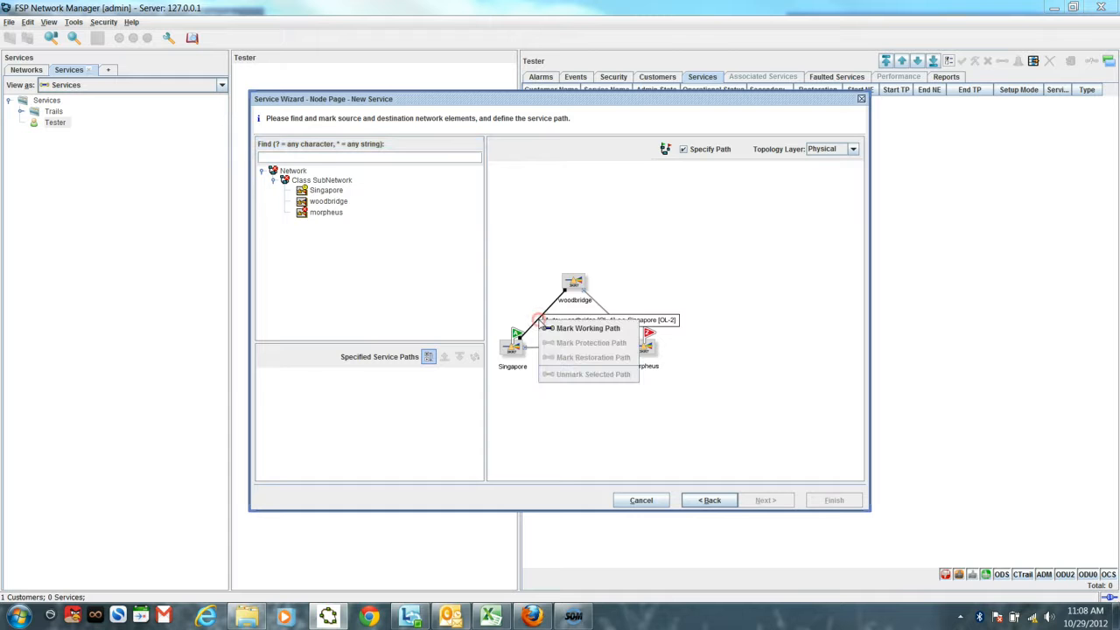
{"action": "left_click", "coordinate": [549, 331]}
Mark the Singapore–woodbridge and woodbridge–morpheus links as the working path and continue to module selection.
{"action": "left_click", "coordinate": [593, 308]}
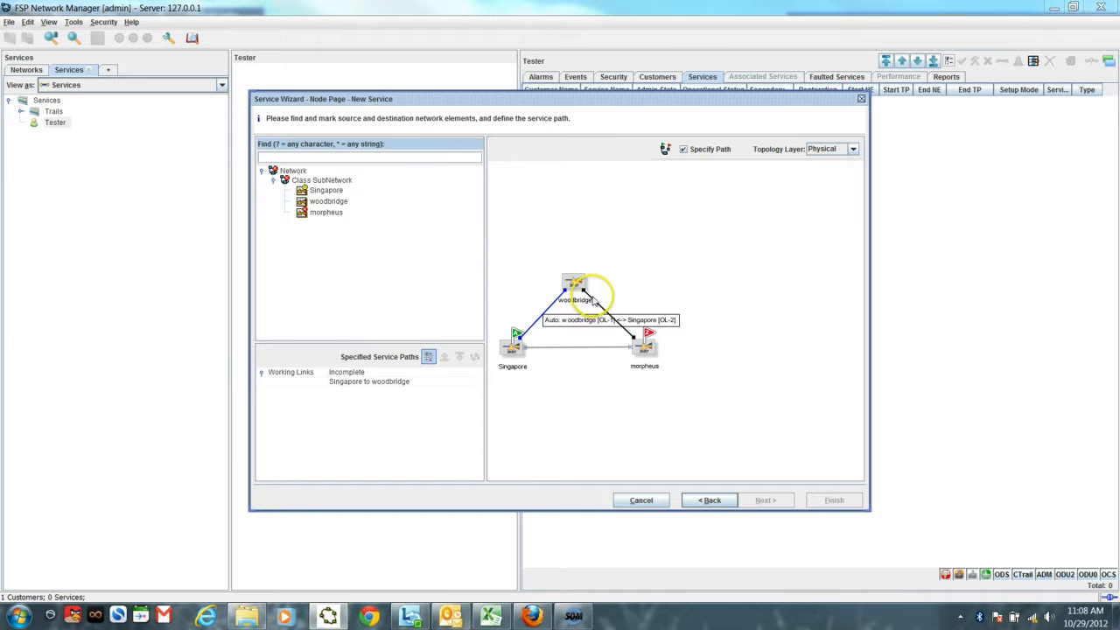
{"action": "right_click", "coordinate": [589, 299]}
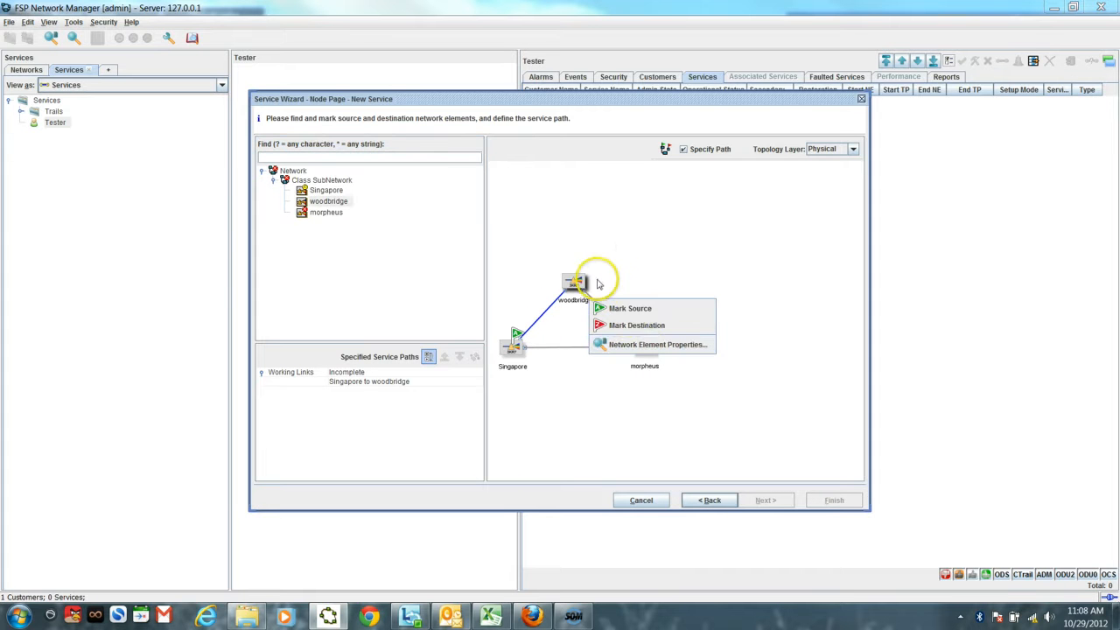
{"action": "left_click", "coordinate": [605, 271]}
{"action": "right_click", "coordinate": [597, 306]}
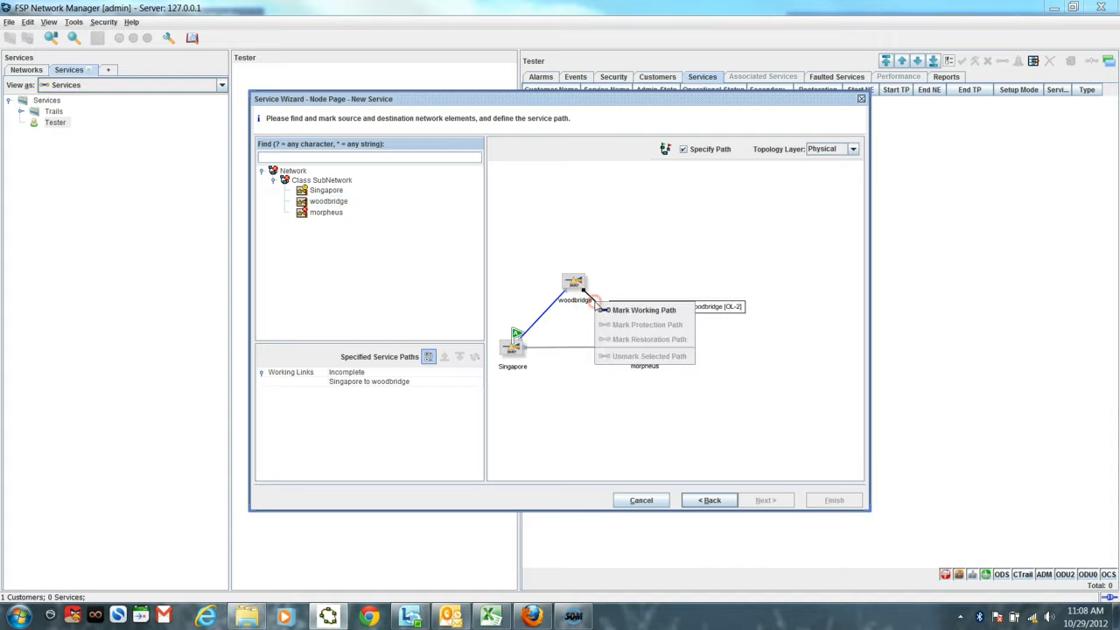
{"action": "left_click", "coordinate": [601, 311]}
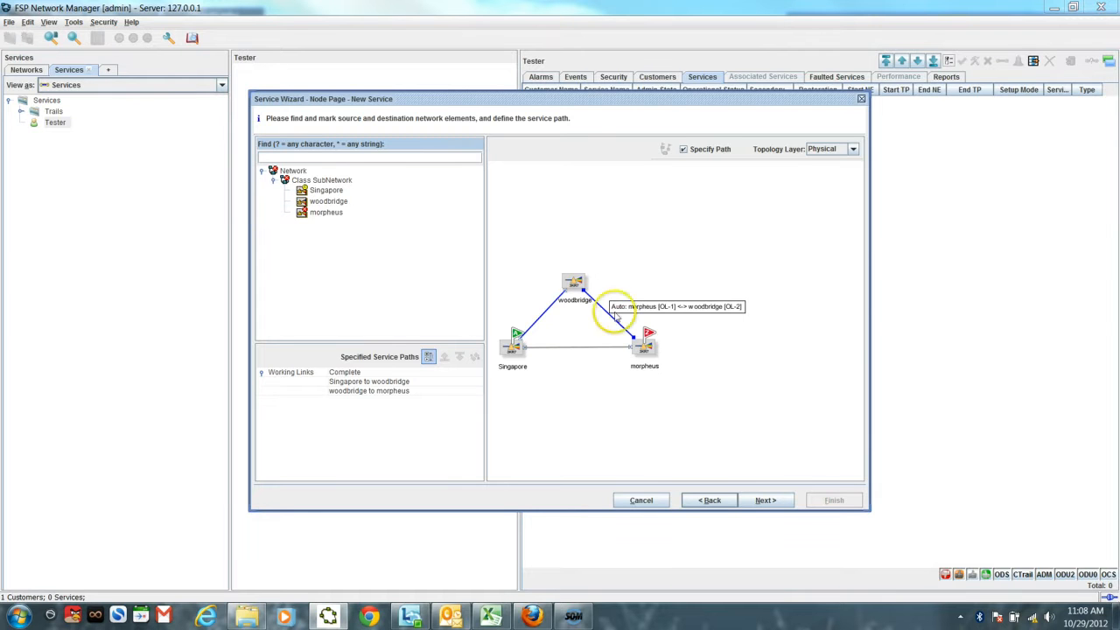
{"action": "left_click", "coordinate": [683, 148]}
{"action": "left_click", "coordinate": [759, 502]}
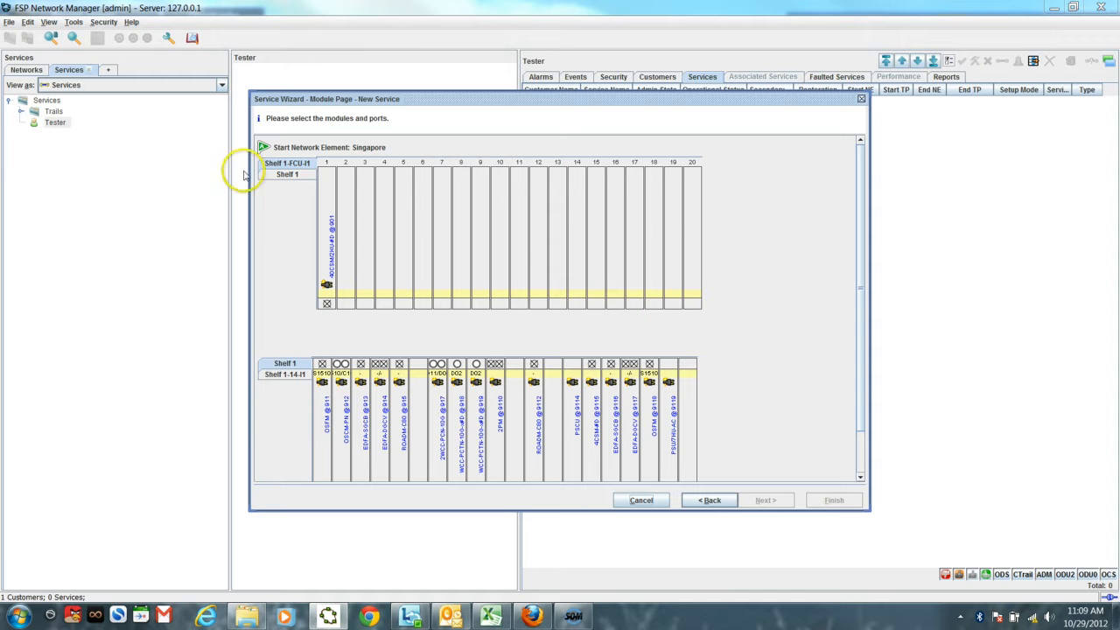
Select the slot 9 module ports on Shelf 1 of Singapore and Shelf 1 of the end element, and continue to the intermediate modules.
{"action": "left_click", "coordinate": [300, 175]}
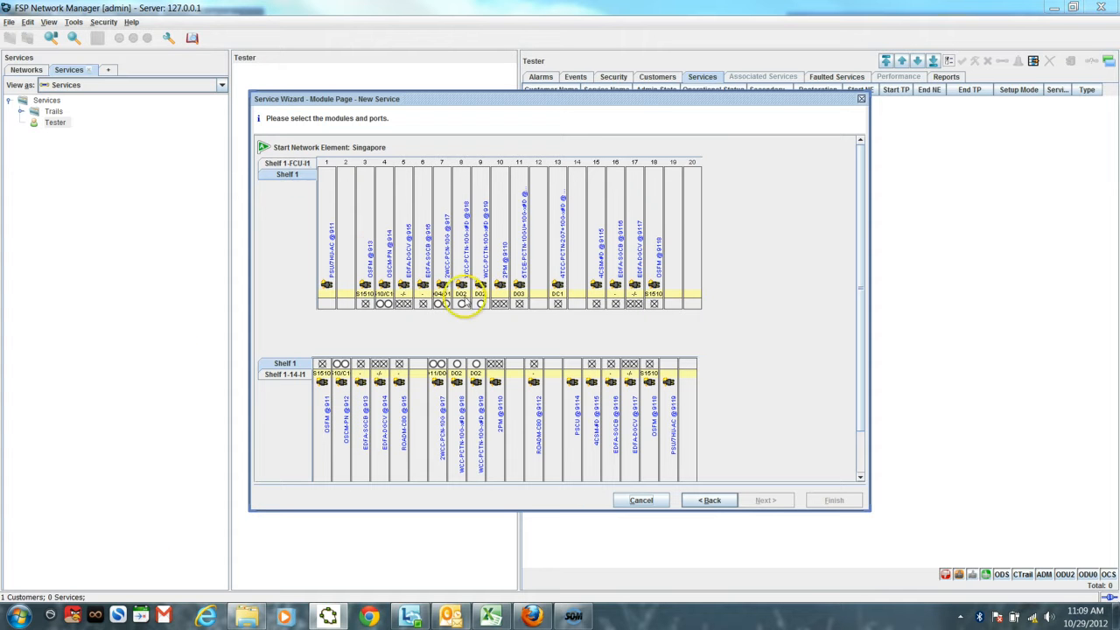
{"action": "left_click", "coordinate": [481, 304]}
{"action": "left_click", "coordinate": [475, 364]}
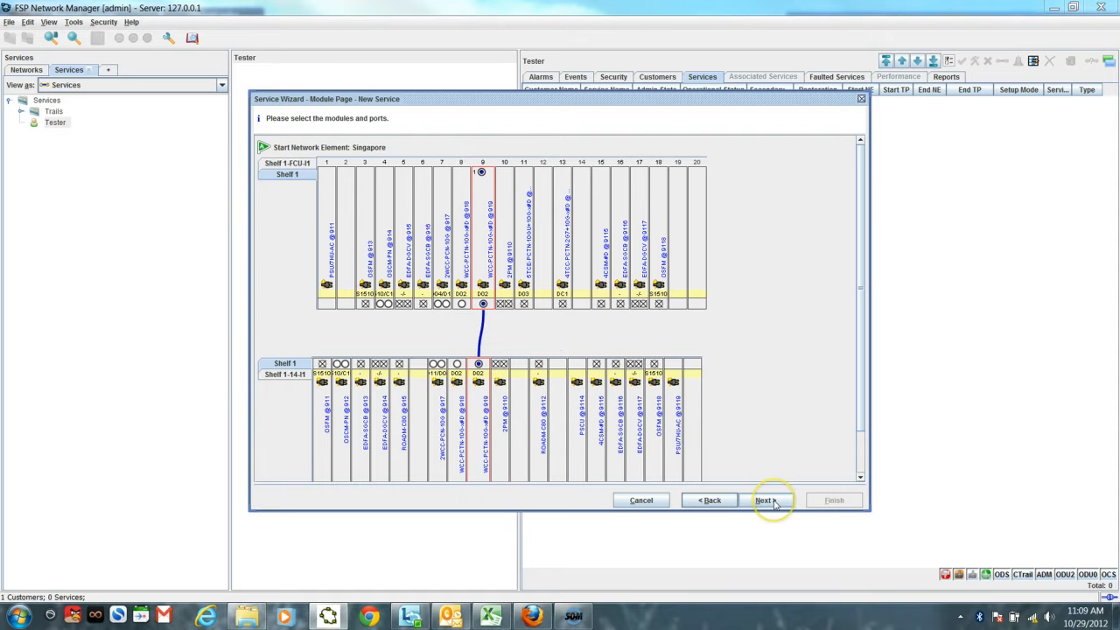
{"action": "left_click", "coordinate": [764, 501]}
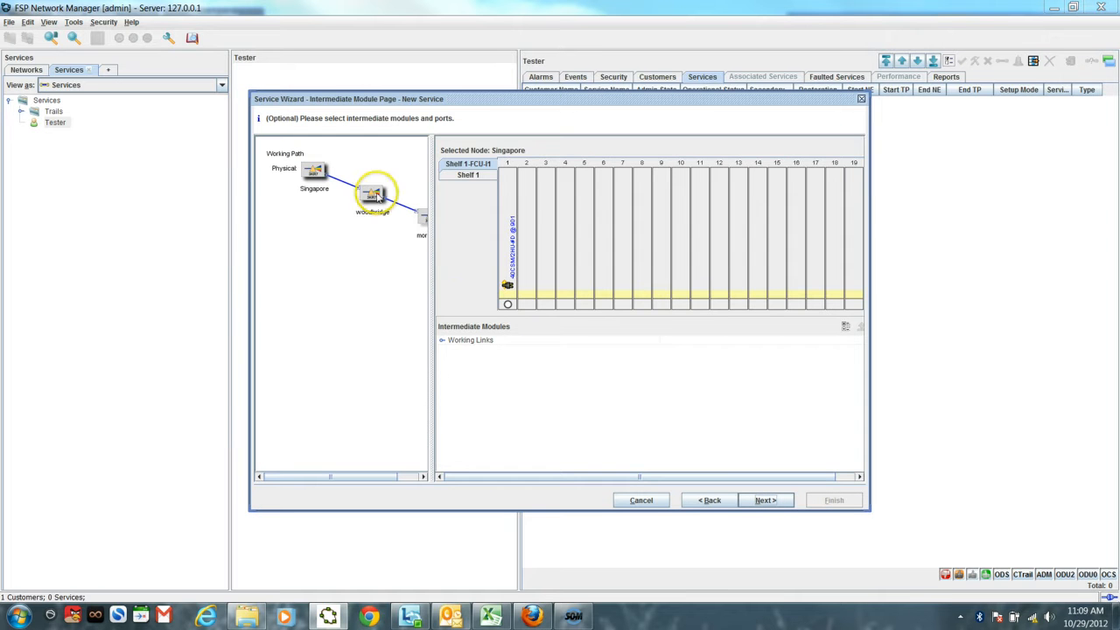
Make the whole working path visible and select the EDFA-SGCB modules in slots 6 and 16 of Singapore's Shelf 1 as intermediate modules.
{"action": "left_click", "coordinate": [371, 193]}
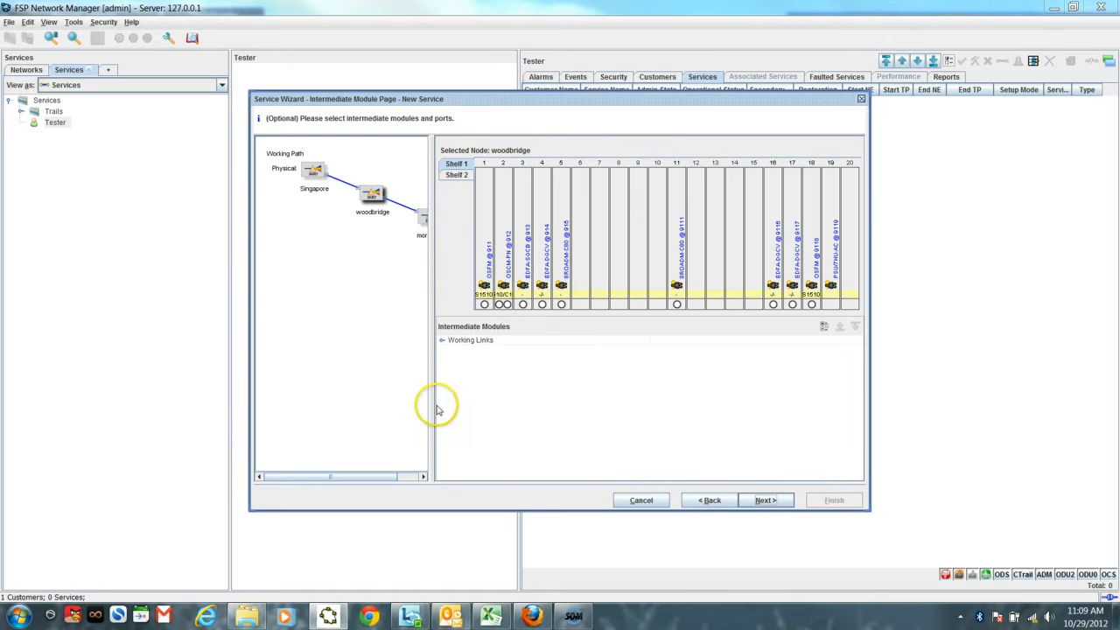
{"action": "left_click_drag", "start_coordinate": [431, 406], "coordinate": [475, 399]}
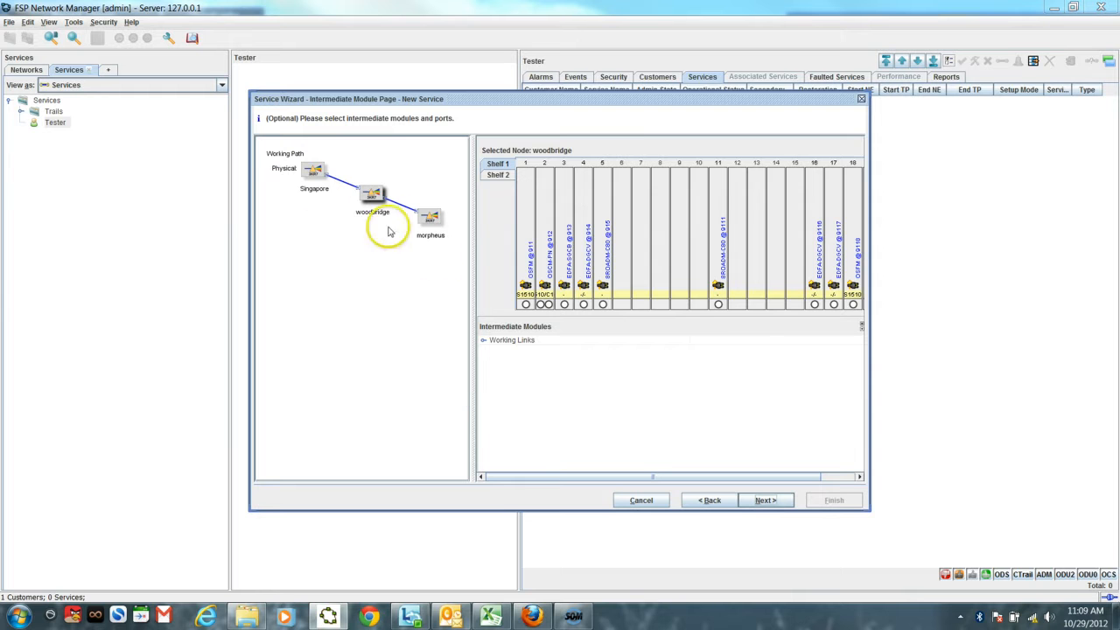
{"action": "left_click", "coordinate": [313, 171]}
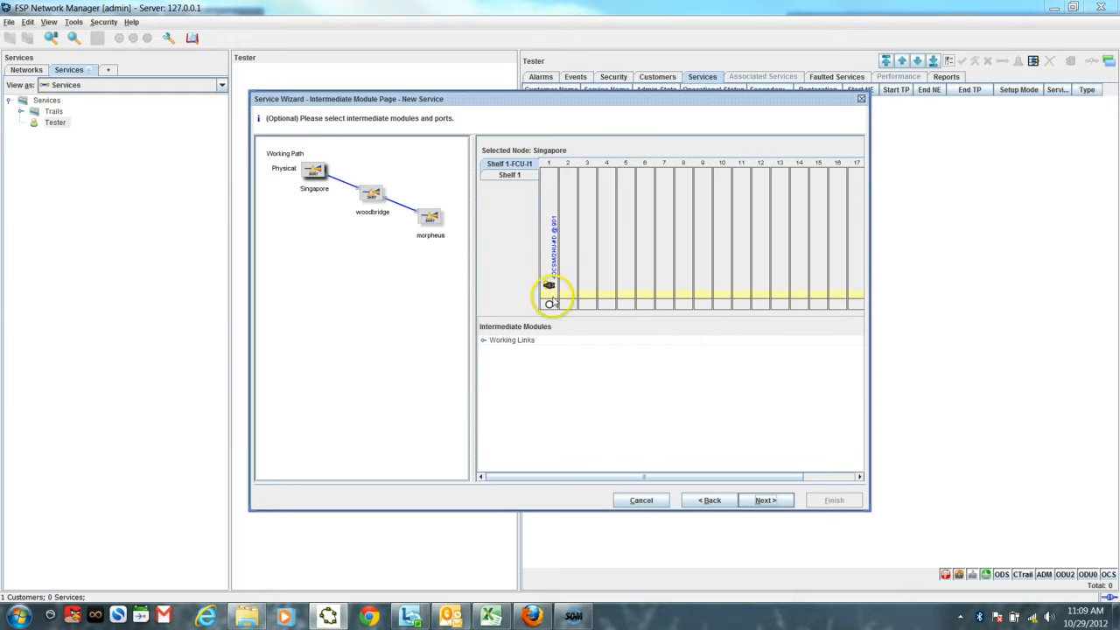
{"action": "left_click", "coordinate": [509, 176]}
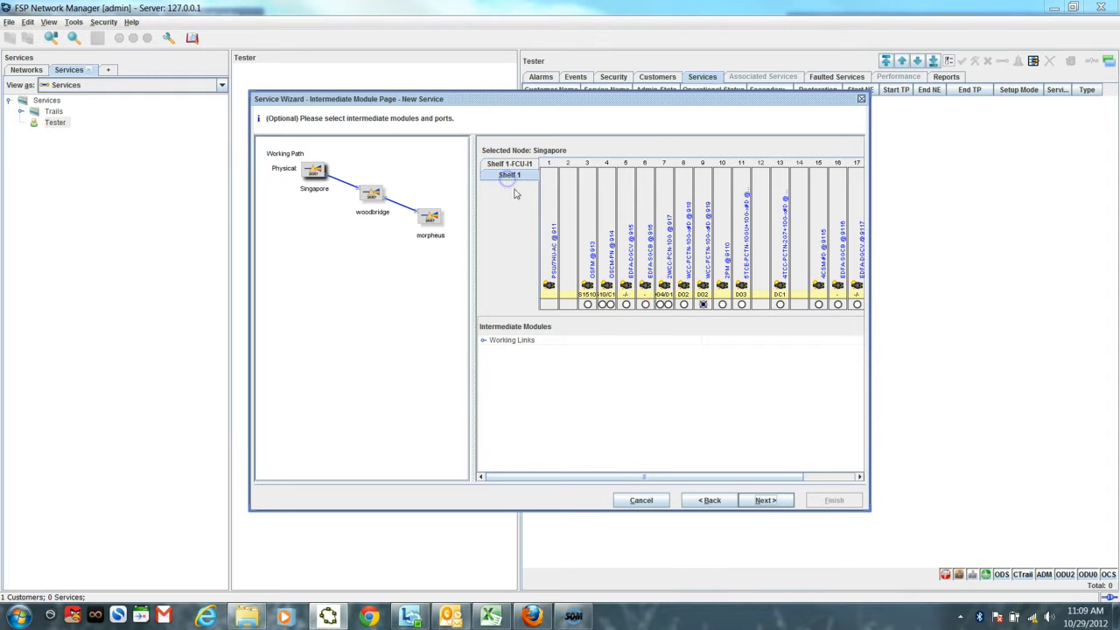
{"action": "left_click", "coordinate": [645, 306]}
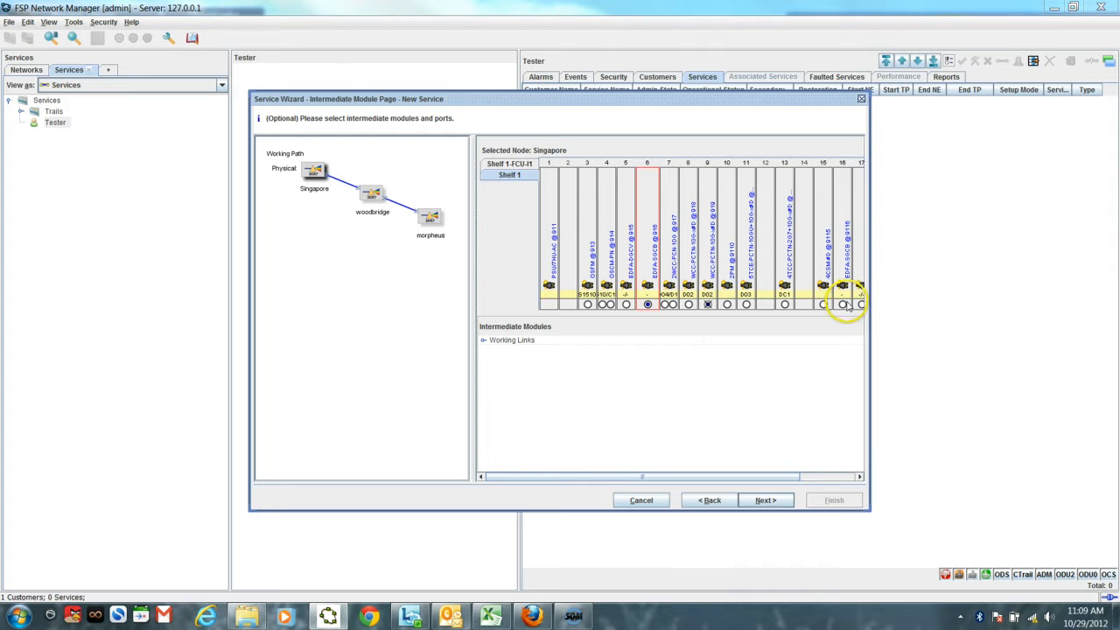
{"action": "left_click", "coordinate": [844, 306]}
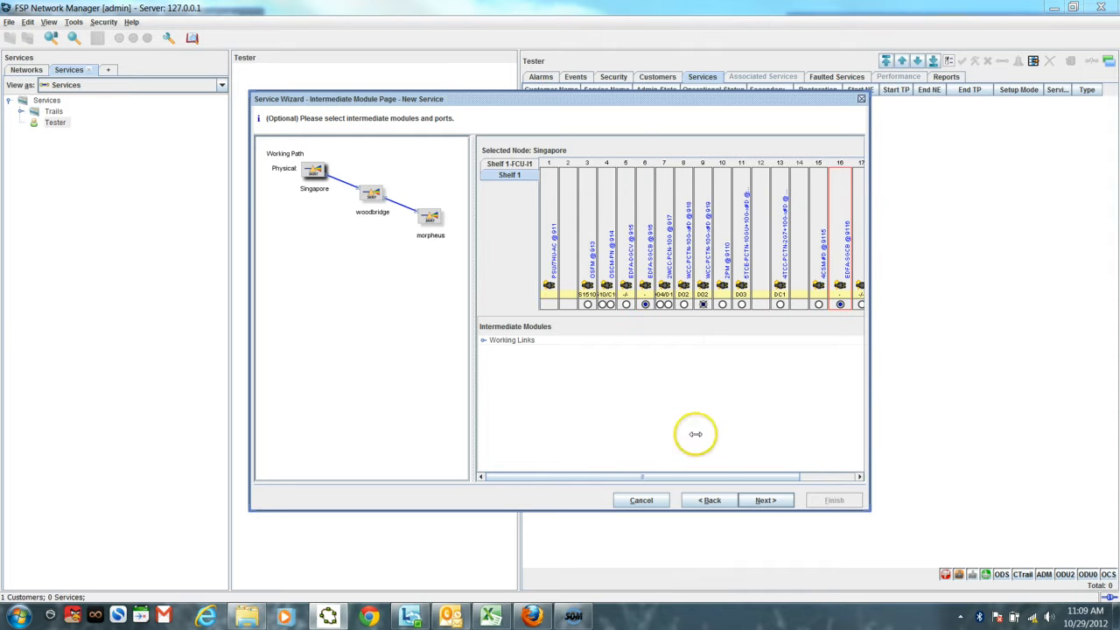
Select slot 11 on woodbridge and slots 4 and 17 on morpheus as intermediate modules, and continue to the service summary.
{"action": "left_click", "coordinate": [370, 194]}
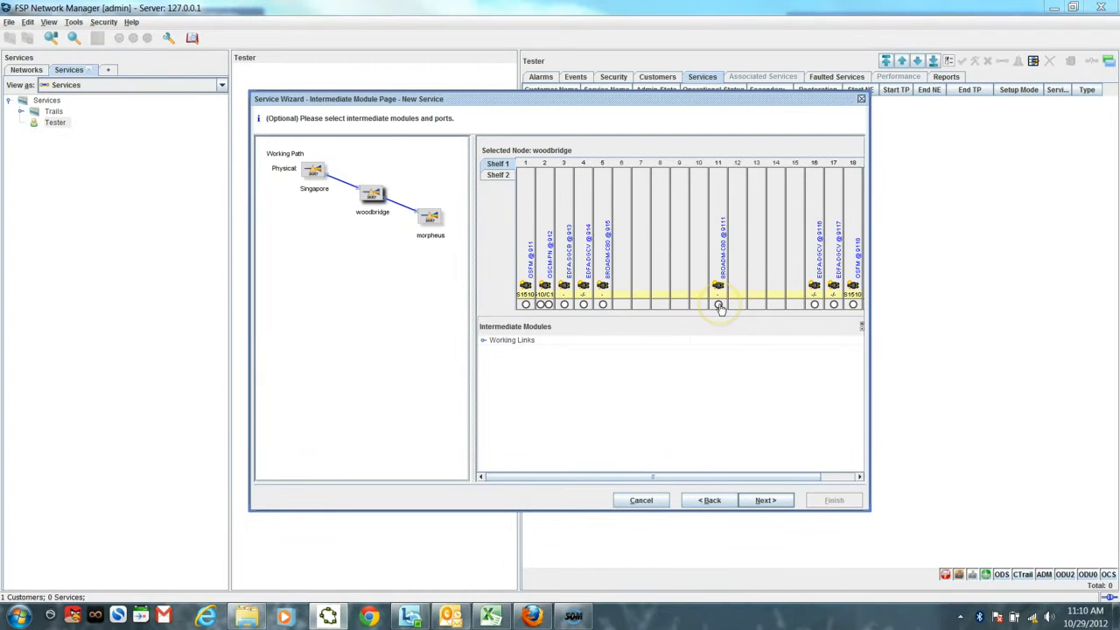
{"action": "left_click", "coordinate": [718, 305]}
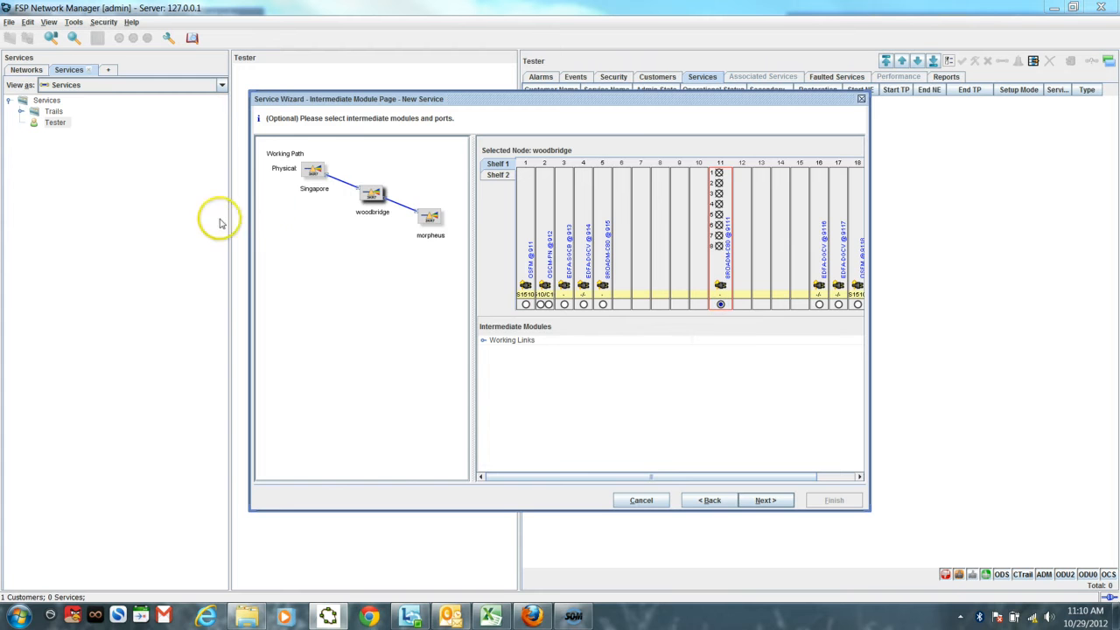
{"action": "left_click", "coordinate": [421, 220]}
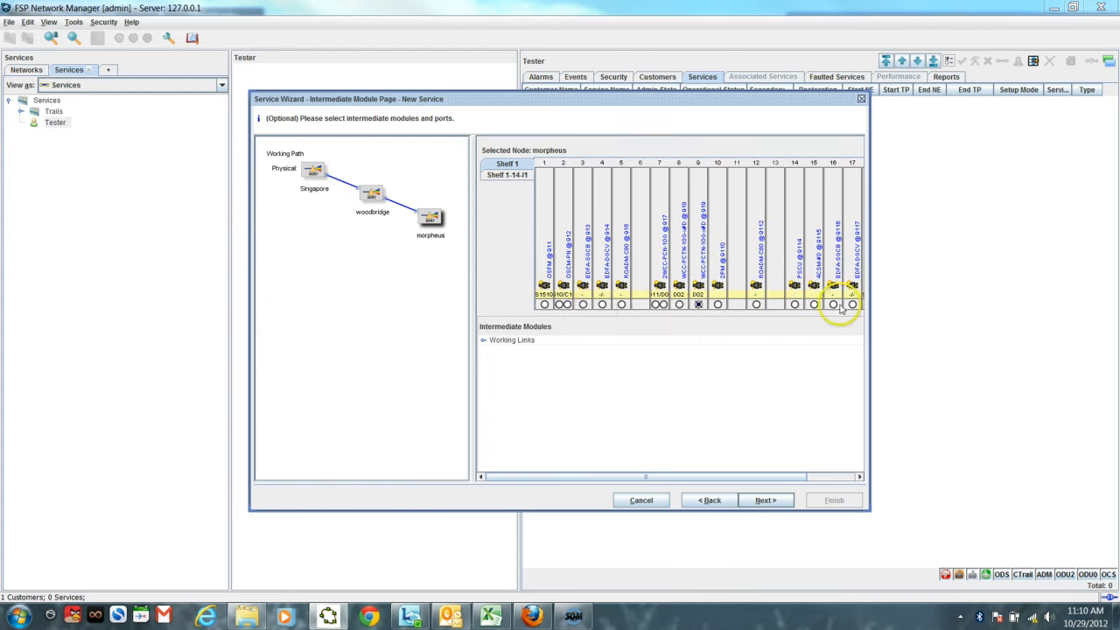
{"action": "left_click", "coordinate": [603, 304]}
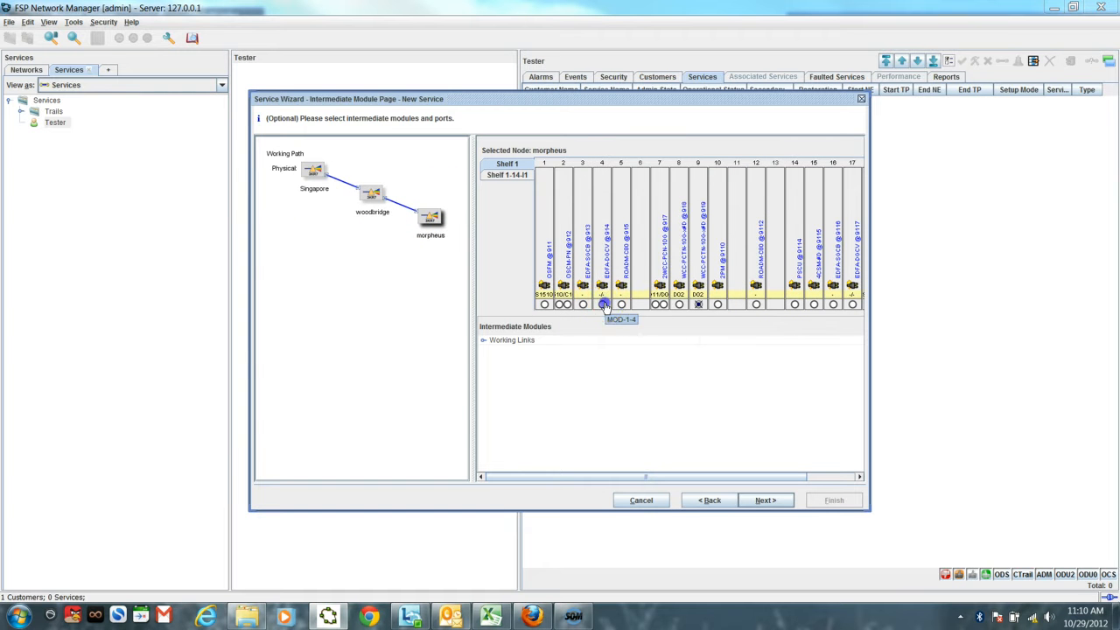
{"action": "left_click", "coordinate": [856, 304]}
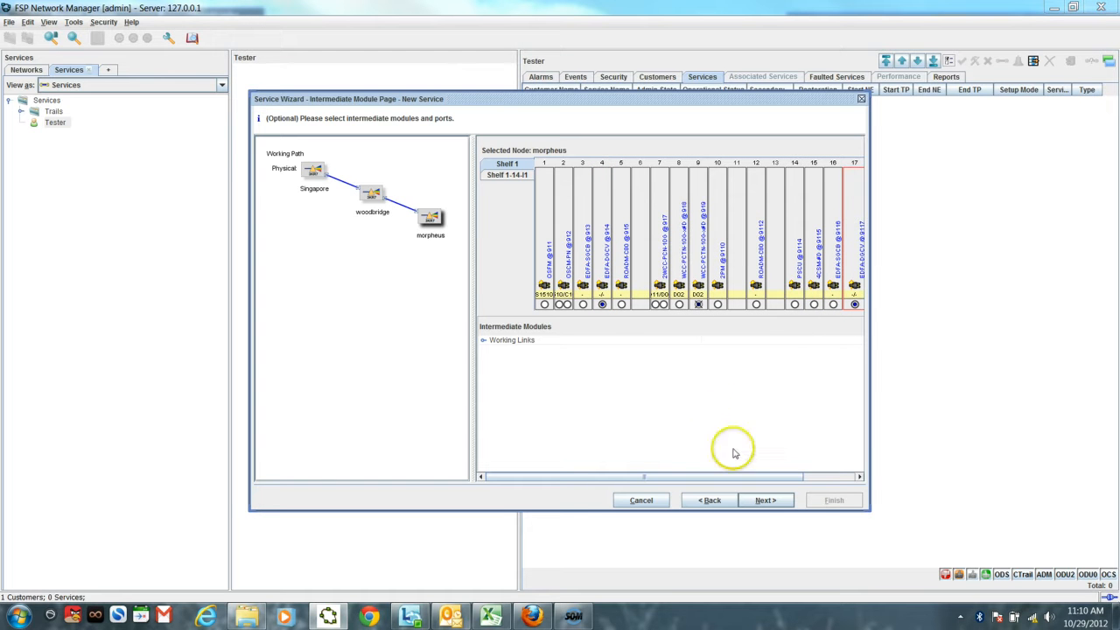
{"action": "left_click", "coordinate": [754, 499]}
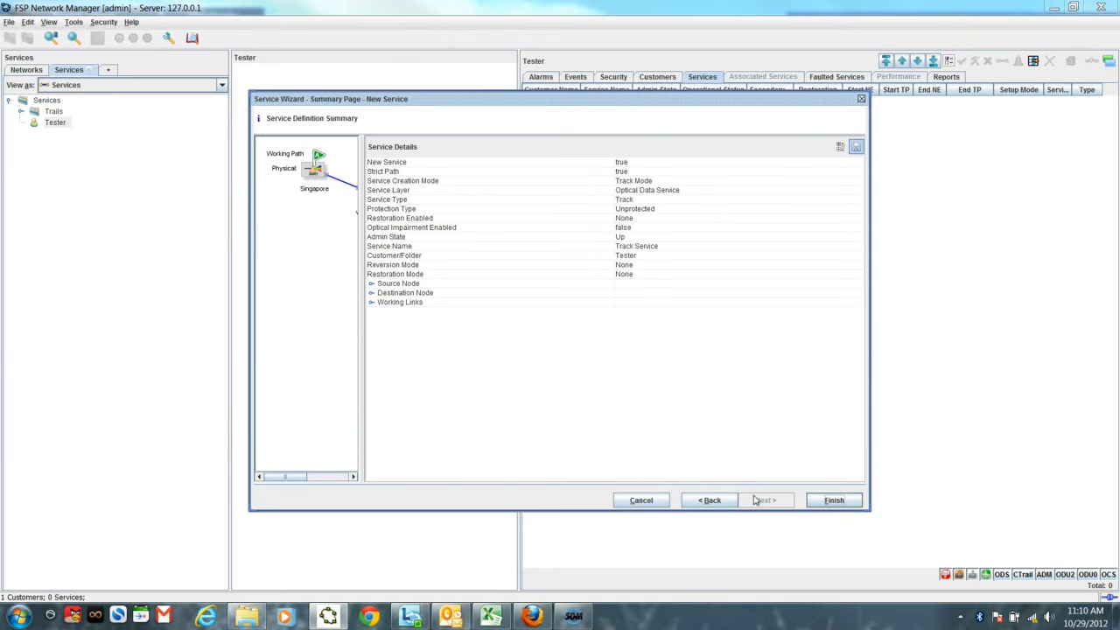
Review the source node's working card, ports and parameters plus the destination node in the summary, and finish creating the service.
{"action": "left_click", "coordinate": [370, 285]}
{"action": "left_click", "coordinate": [380, 321]}
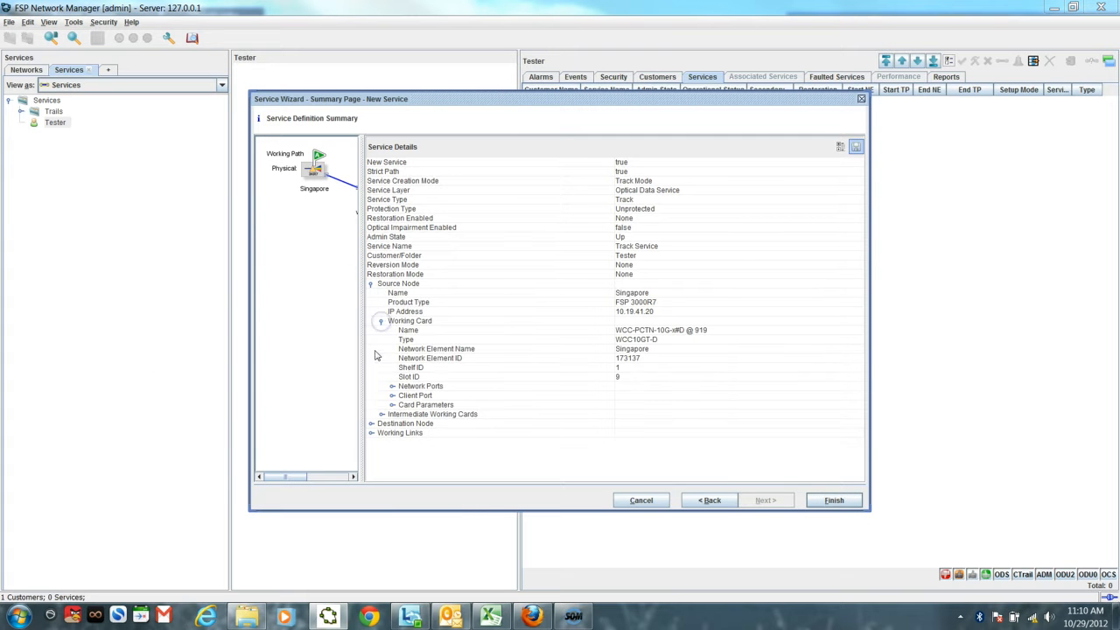
{"action": "left_click", "coordinate": [392, 386]}
{"action": "left_click", "coordinate": [393, 405]}
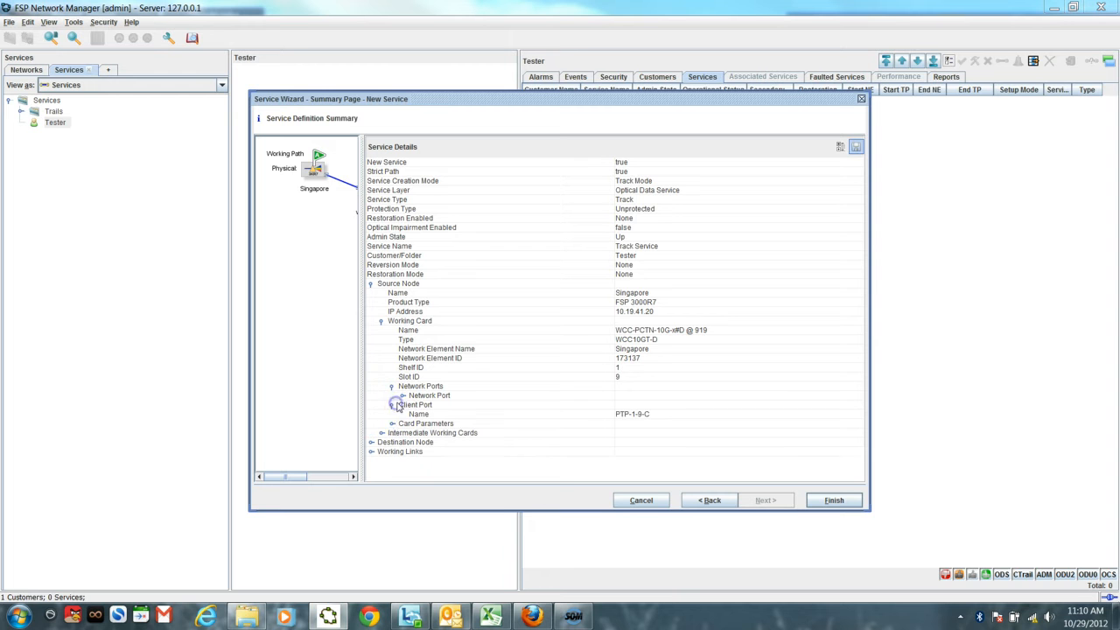
{"action": "left_click", "coordinate": [391, 424]}
{"action": "left_click", "coordinate": [370, 461]}
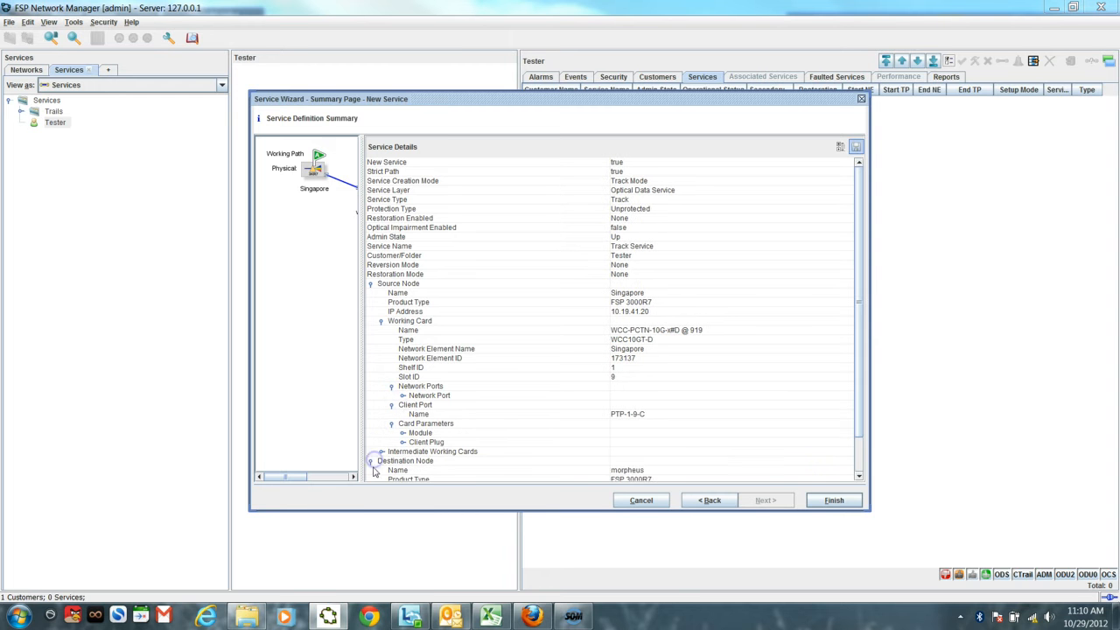
{"action": "left_click", "coordinate": [826, 500]}
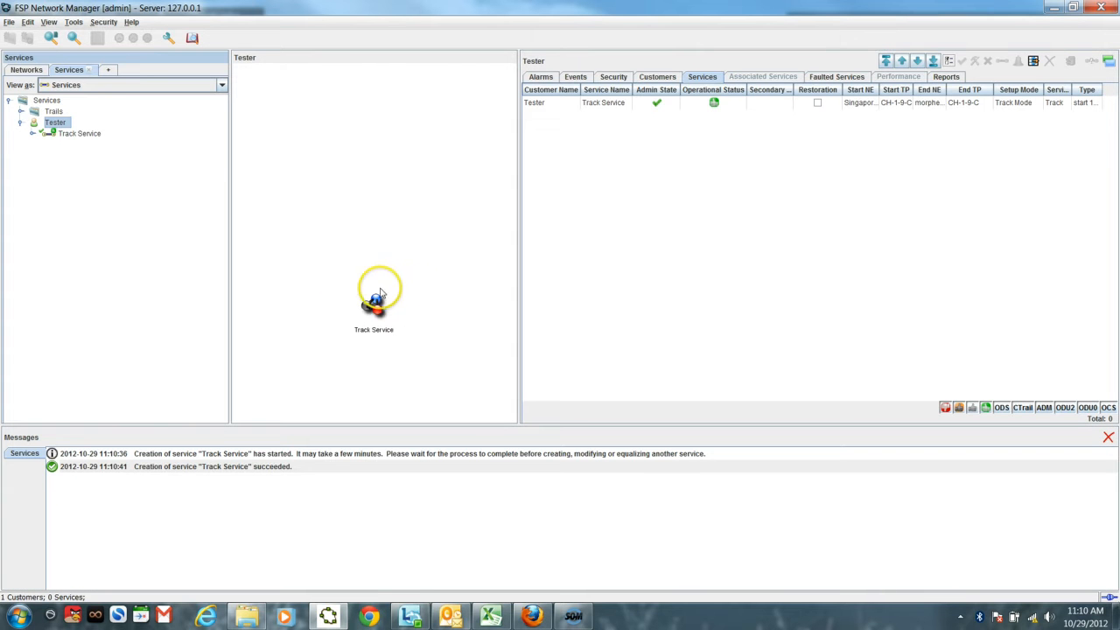
Check the service creation message and expand Track Service under the Tester customer.
{"action": "left_click", "coordinate": [90, 468]}
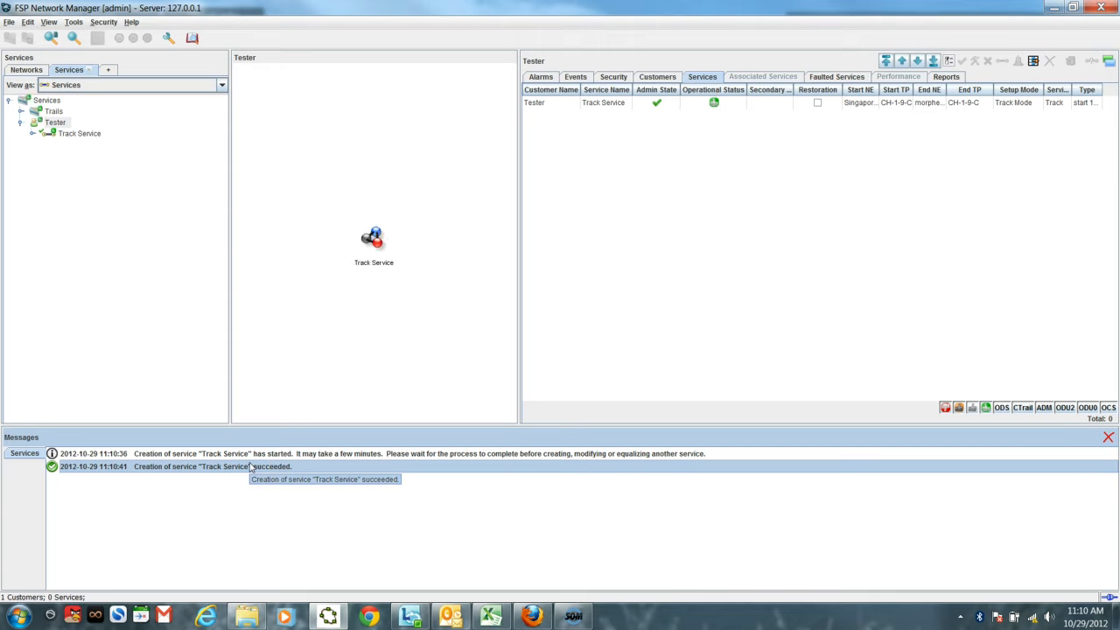
{"action": "left_click", "coordinate": [31, 133]}
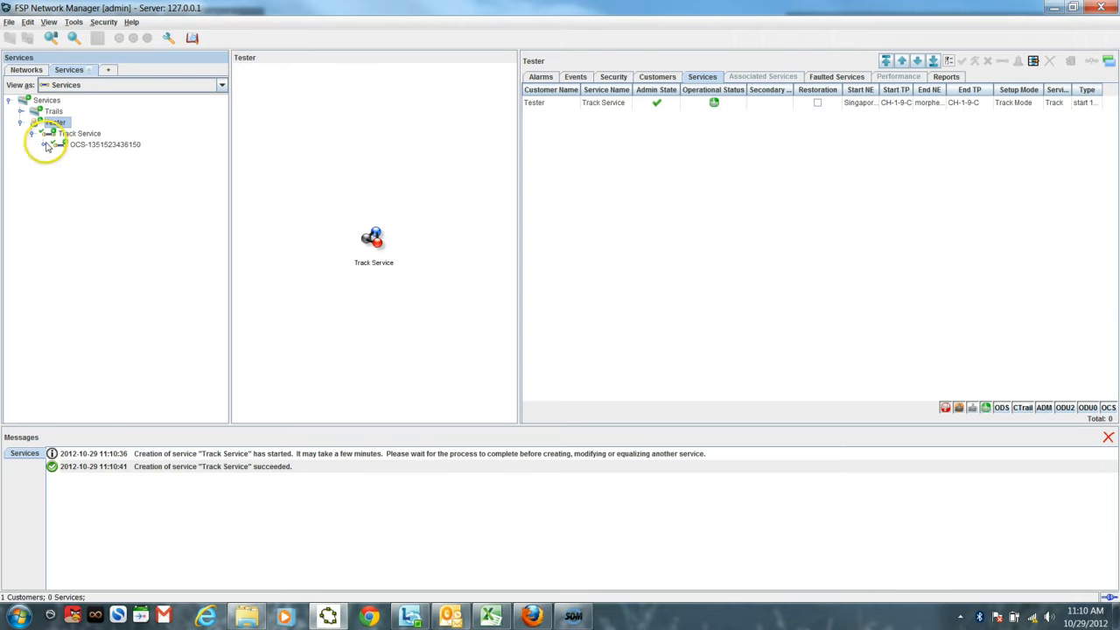
{"action": "left_click", "coordinate": [45, 144]}
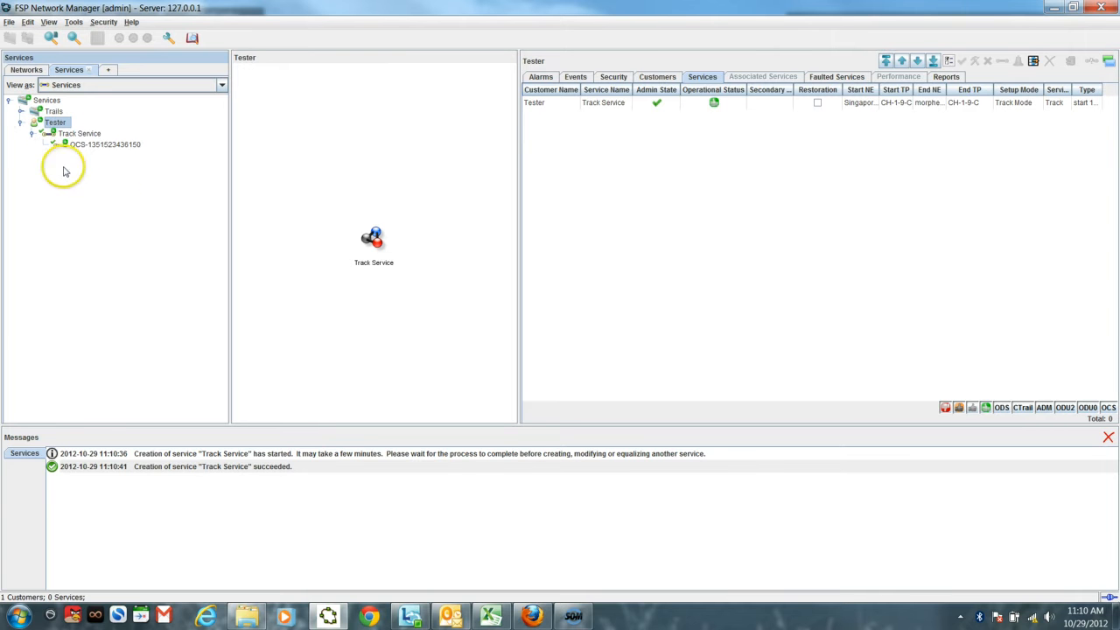
Find the tracked trail in the OCS folder under Trails.
{"action": "left_click", "coordinate": [24, 111]}
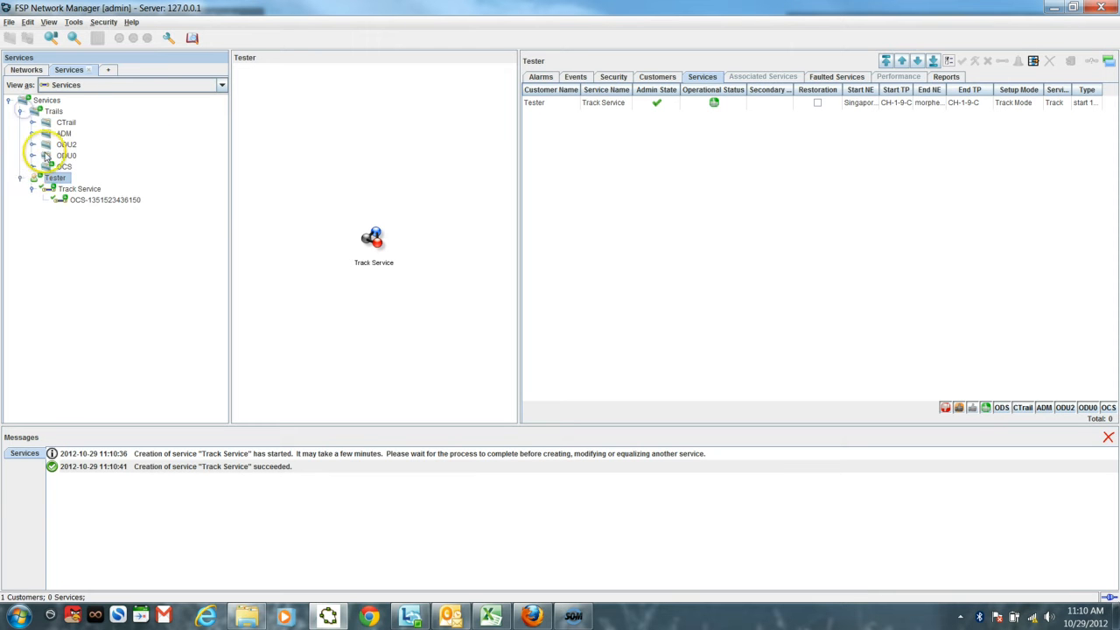
{"action": "left_click", "coordinate": [33, 167]}
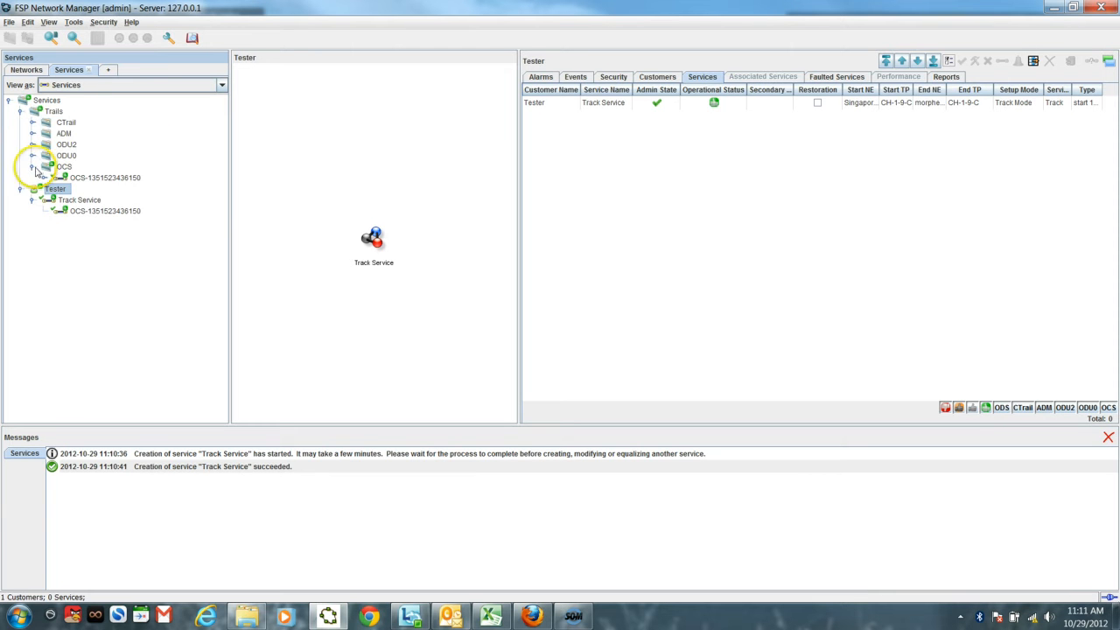
{"action": "left_click", "coordinate": [44, 178]}
{"action": "left_click", "coordinate": [62, 167]}
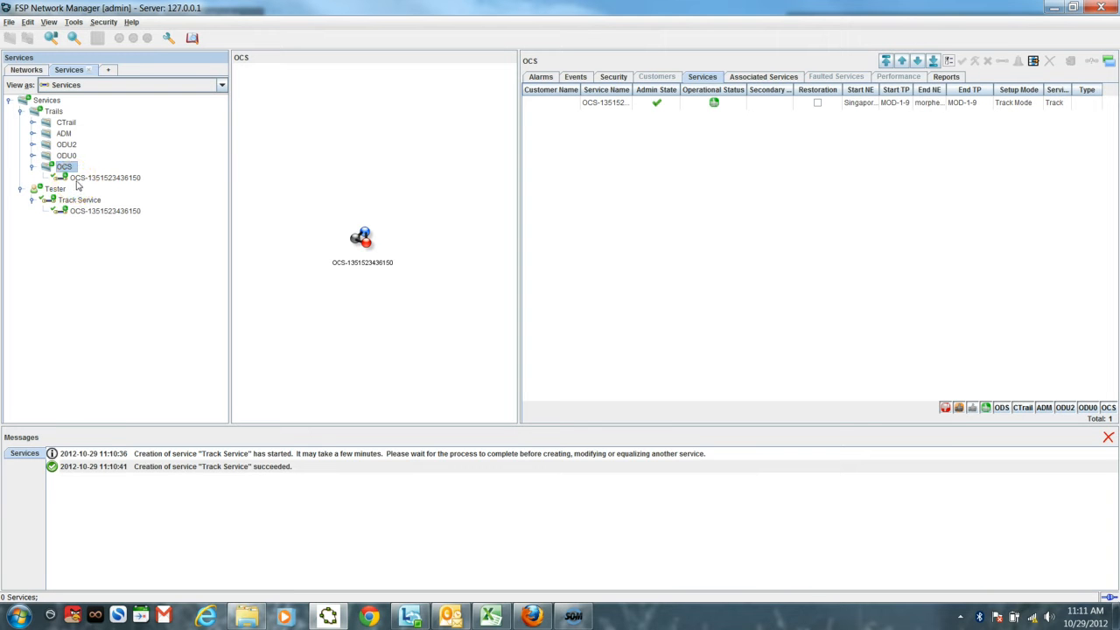
{"action": "left_click", "coordinate": [89, 177]}
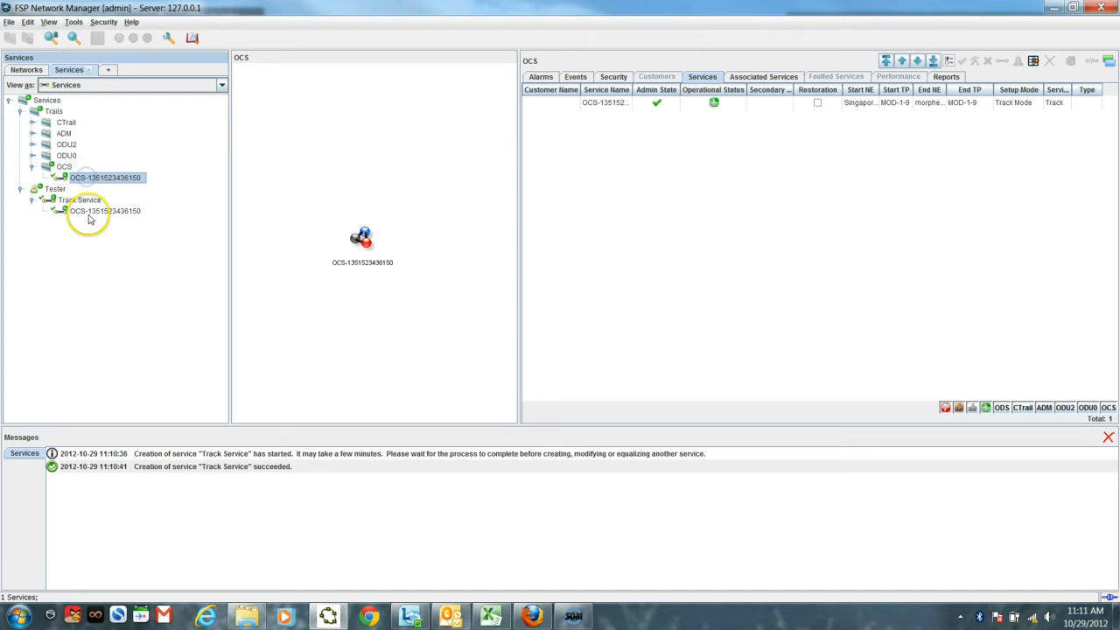
Display the OCS trail beneath Track Service and inspect its Singapore–morpheus link and its events.
{"action": "left_click", "coordinate": [97, 212]}
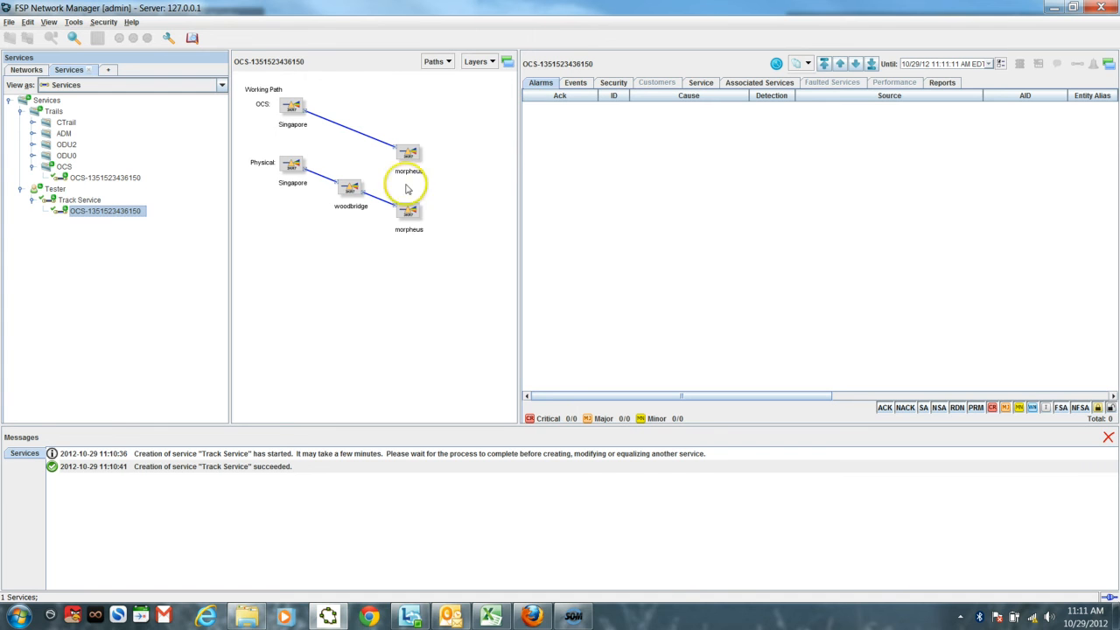
{"action": "left_click", "coordinate": [375, 138]}
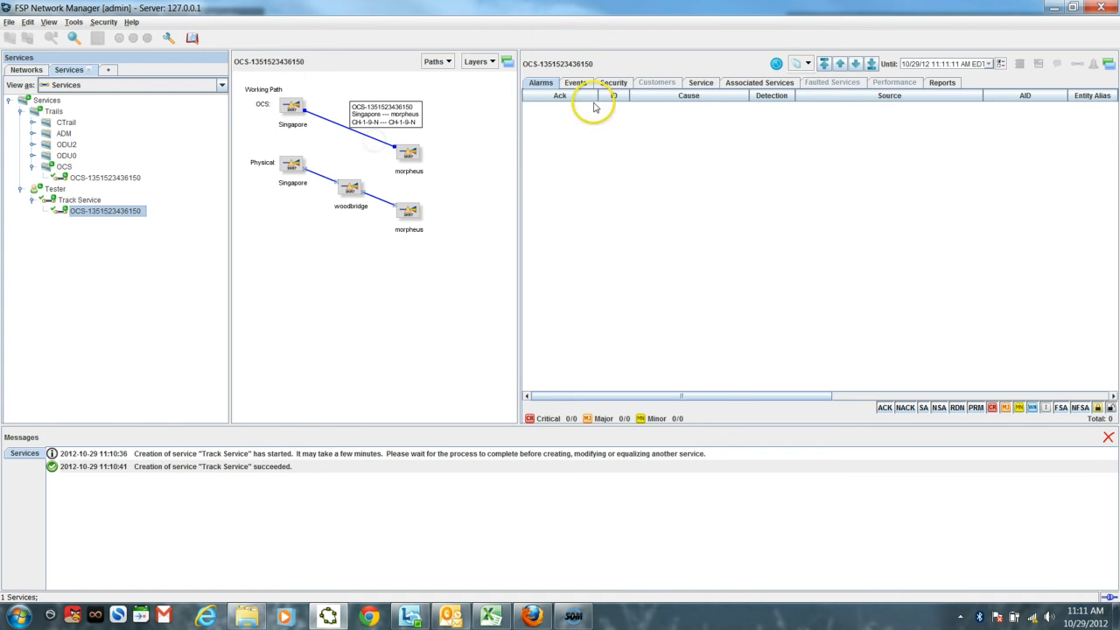
{"action": "left_click", "coordinate": [576, 82]}
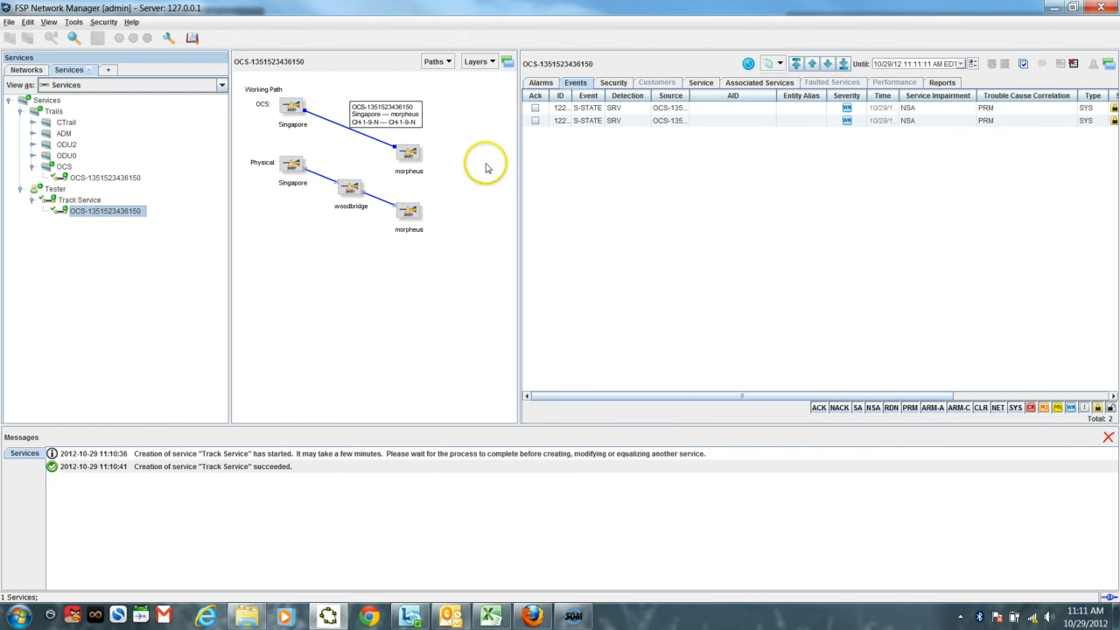
{"action": "left_click", "coordinate": [321, 174]}
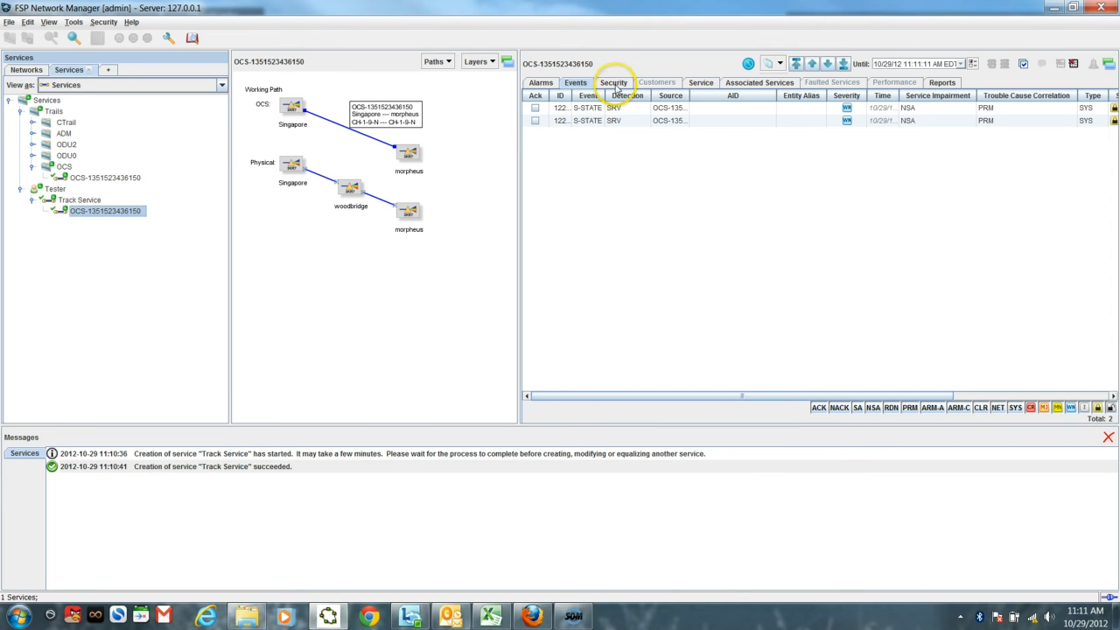
{"action": "left_click", "coordinate": [639, 124]}
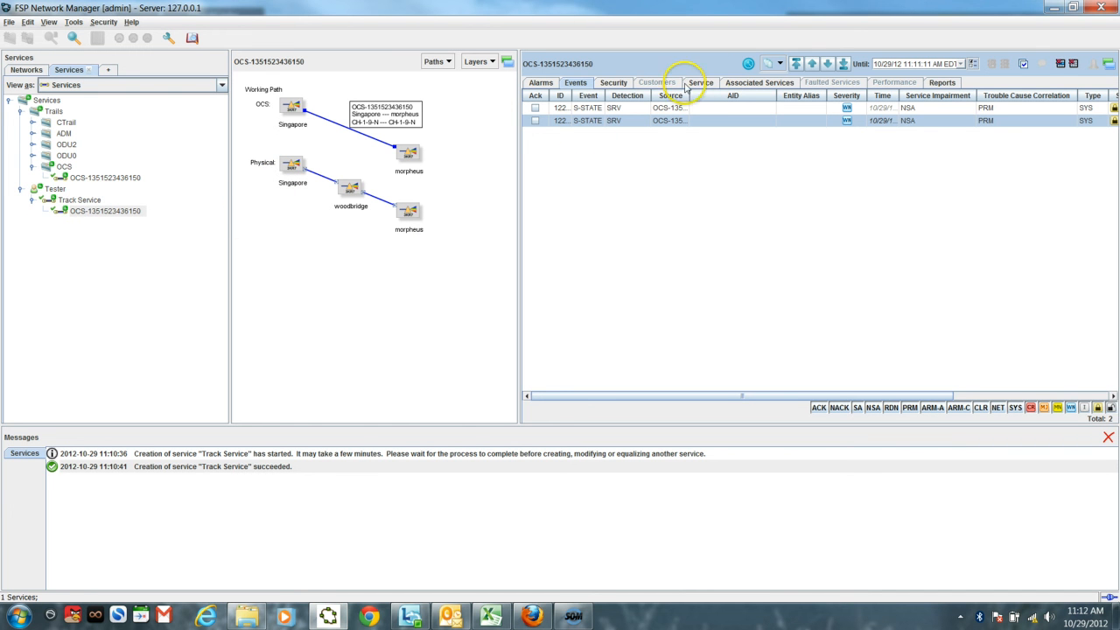
Check the alarms of the OCS trail beneath Track Service and enlarge the messages area.
{"action": "left_click", "coordinate": [114, 211]}
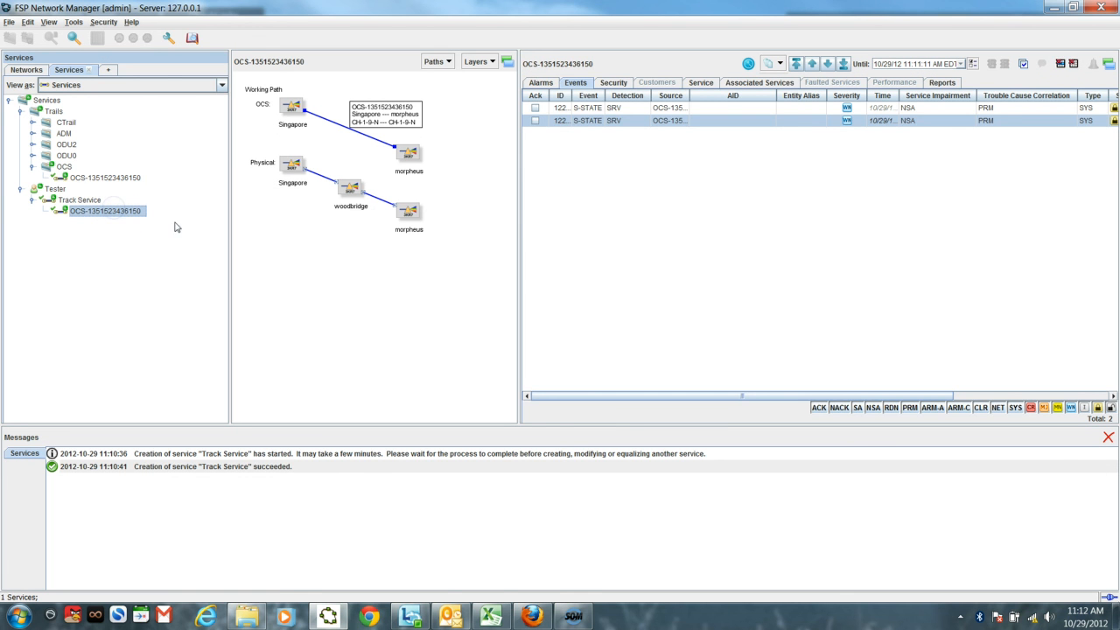
{"action": "left_click", "coordinate": [537, 84]}
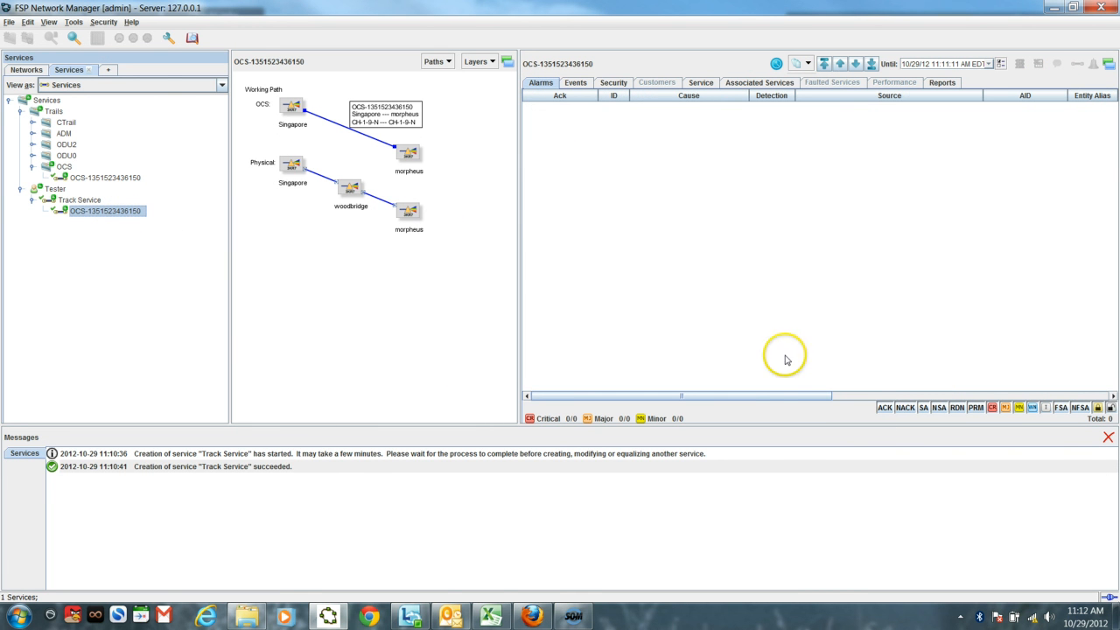
{"action": "left_click_drag", "start_coordinate": [792, 430], "coordinate": [805, 331]}
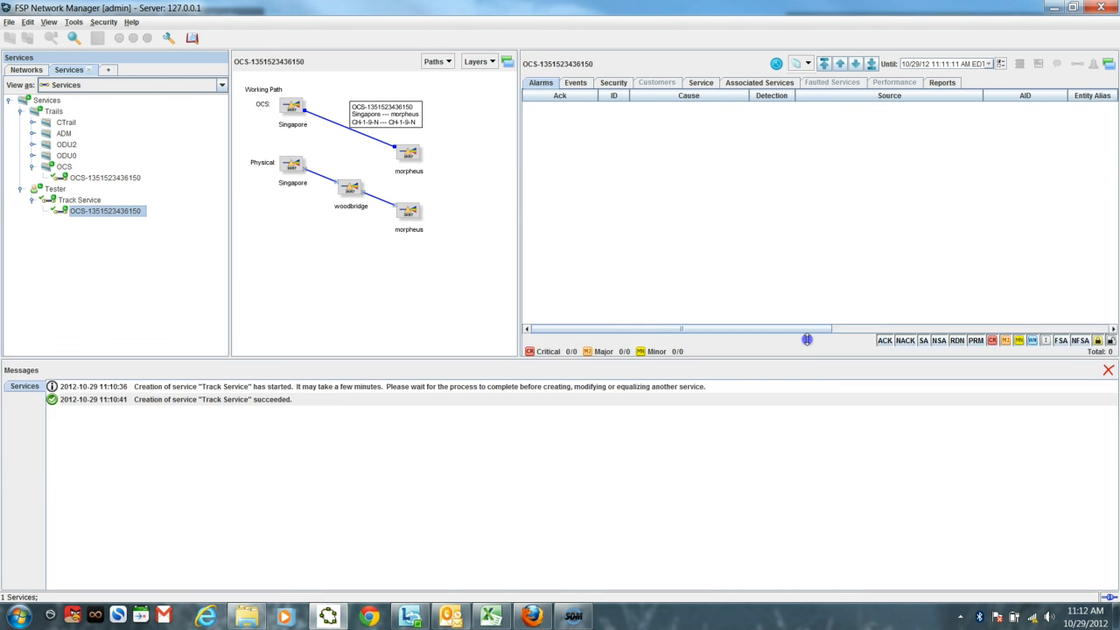